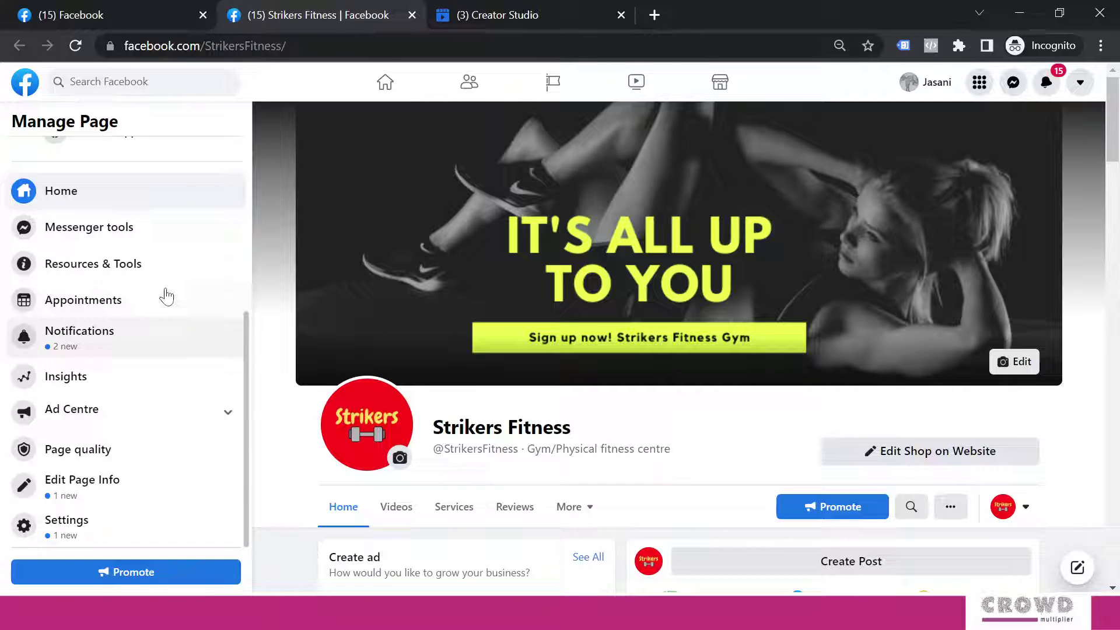
In Strikers Fitness page settings, keep 'Post in multiple languages' ticked and save the change
click(72, 527)
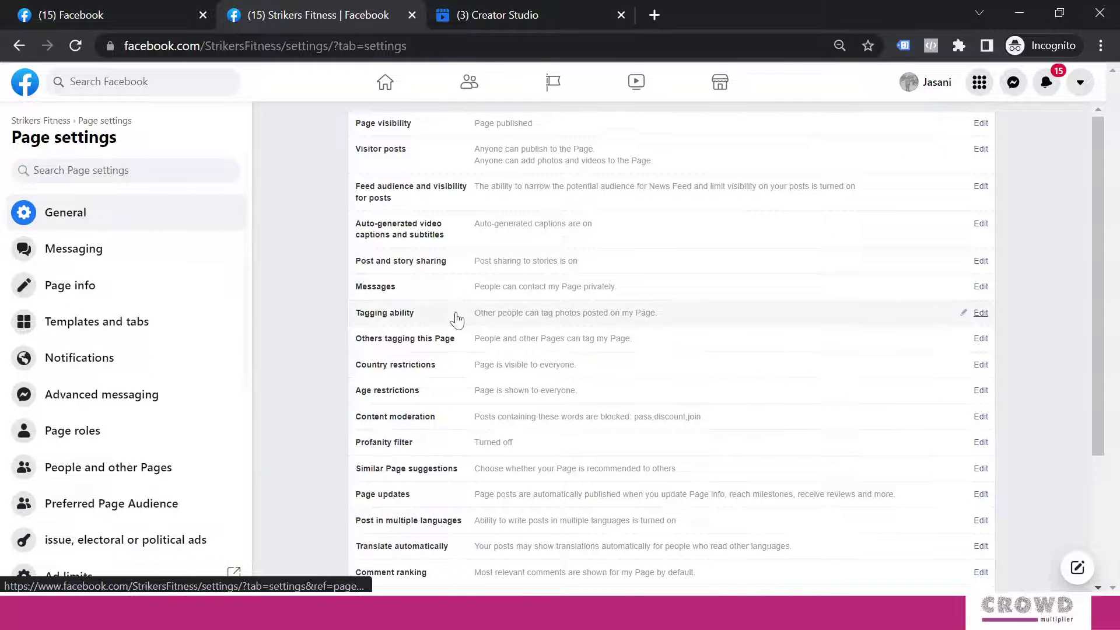
scroll(449, 349, down, 3)
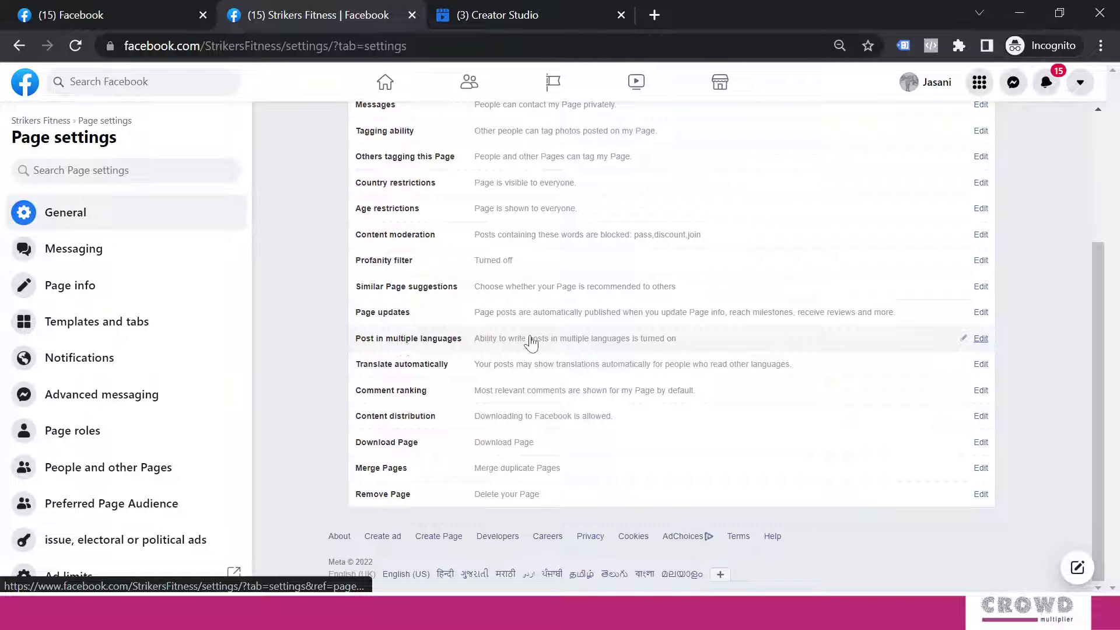
click(982, 339)
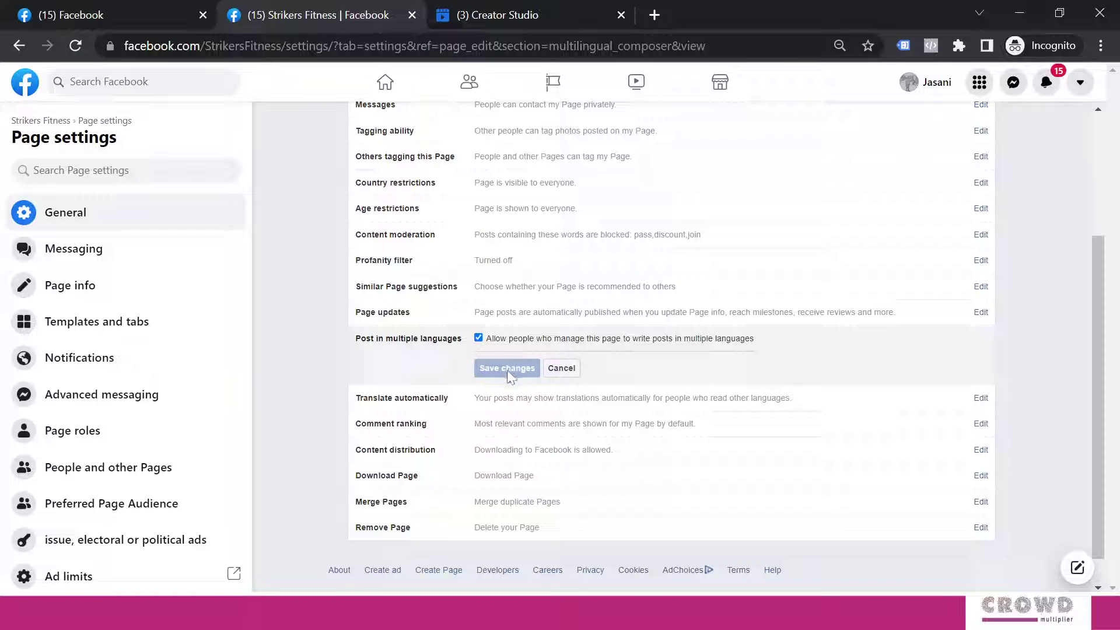
click(561, 372)
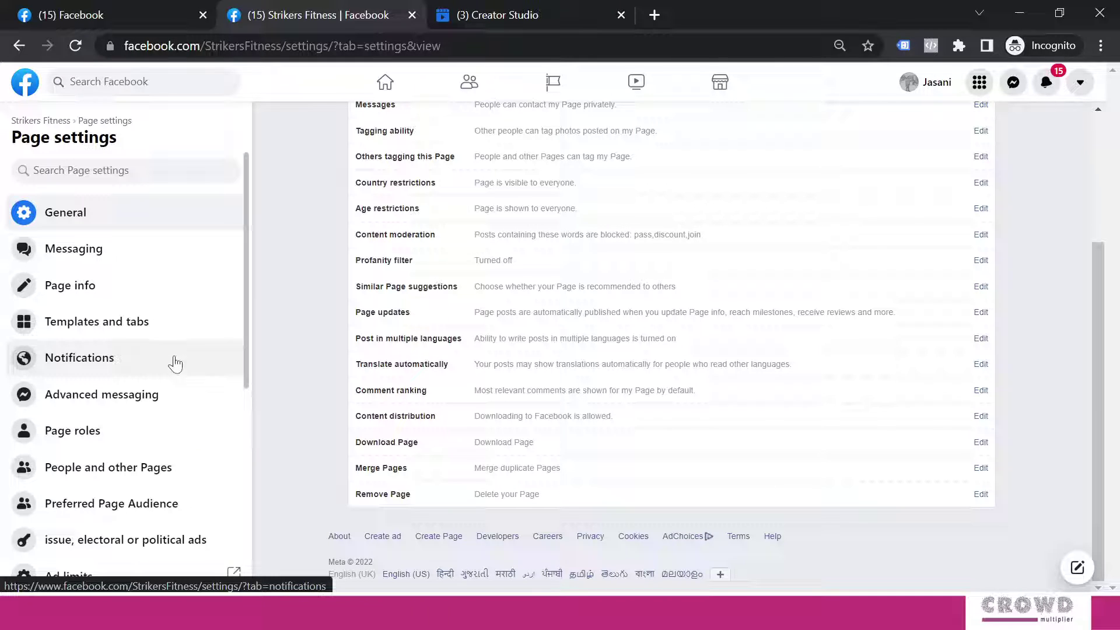
click(59, 124)
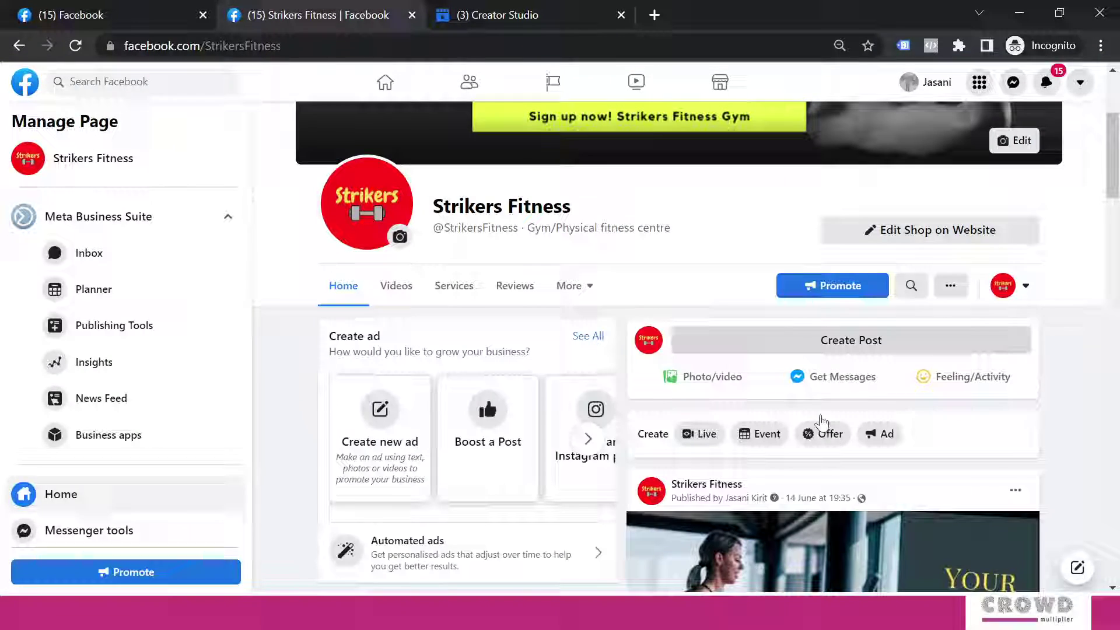
scroll(821, 421, up, 3)
scroll(777, 426, down, 2)
scroll(835, 479, up, 1)
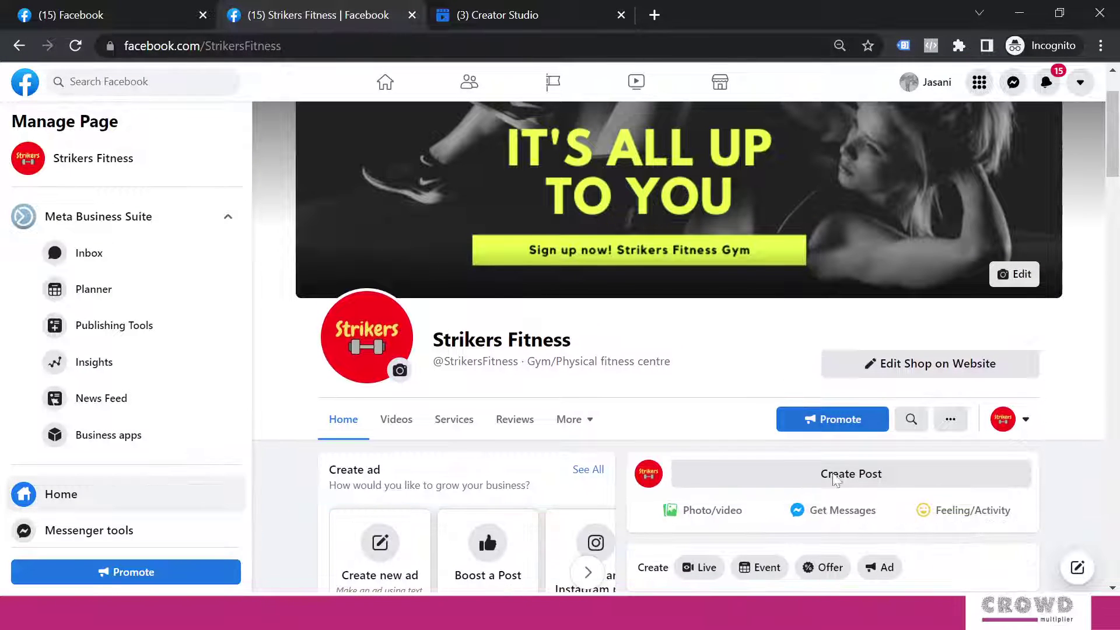
click(834, 473)
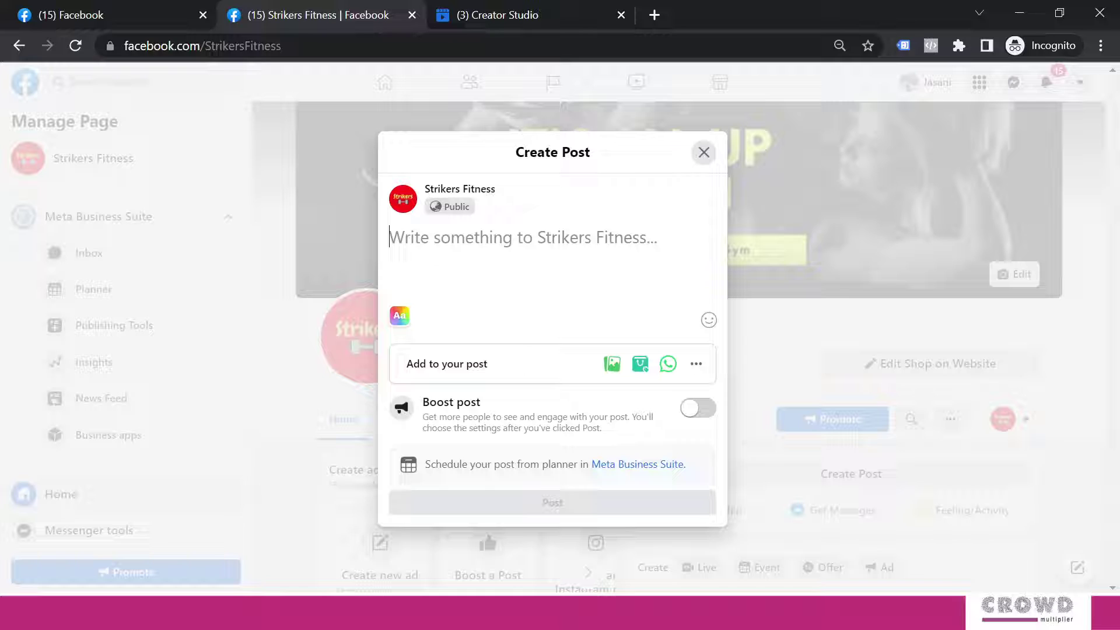
text(G)
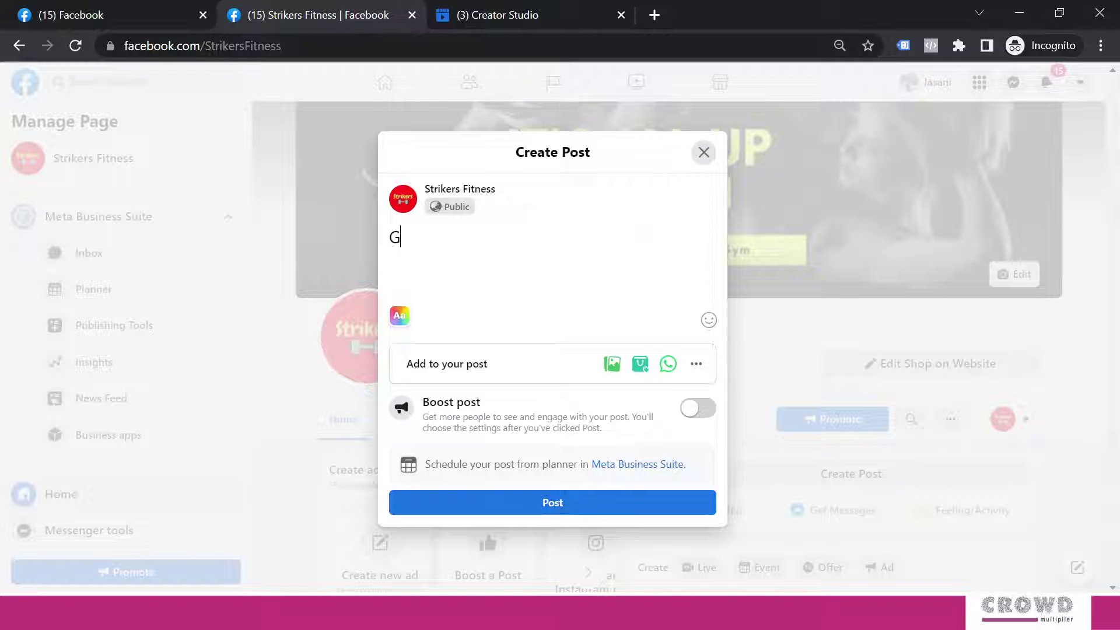
text(ood Evening.)
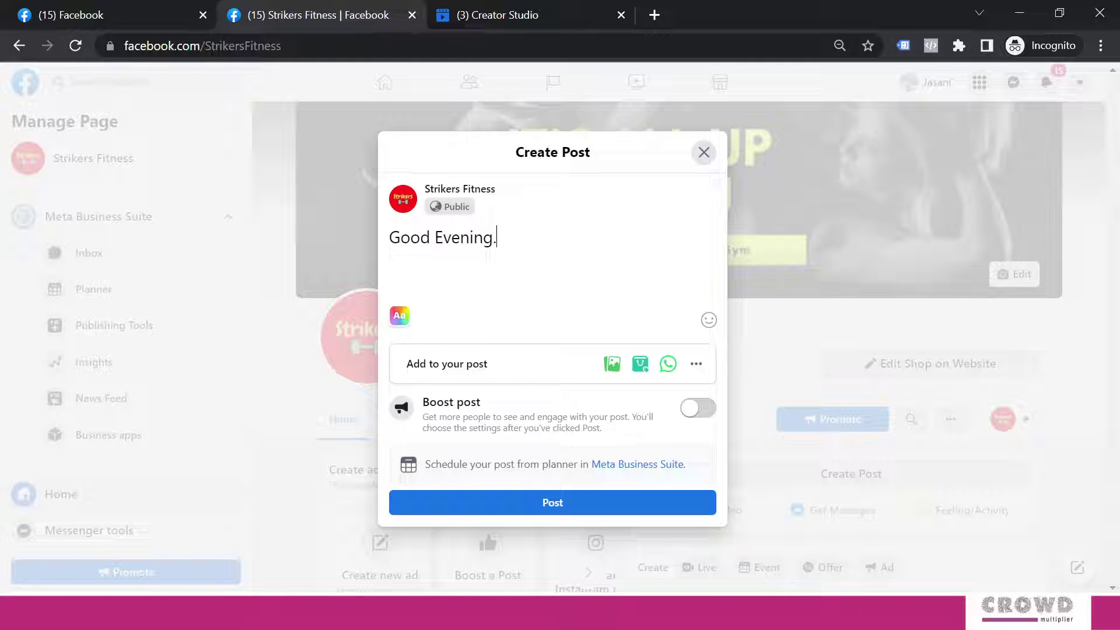
click(704, 154)
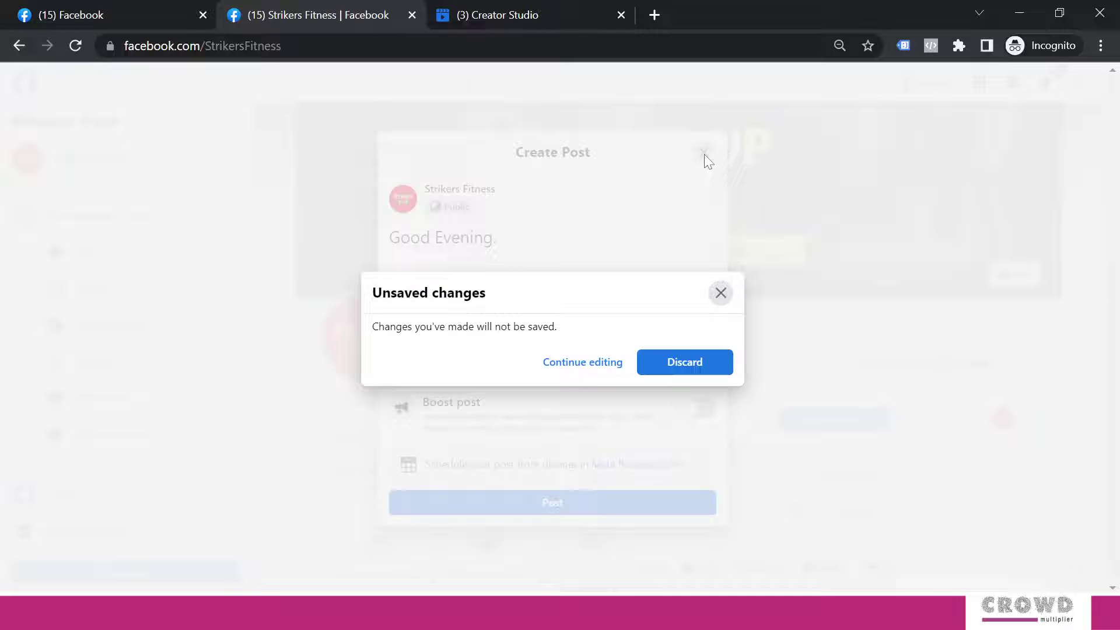
click(683, 364)
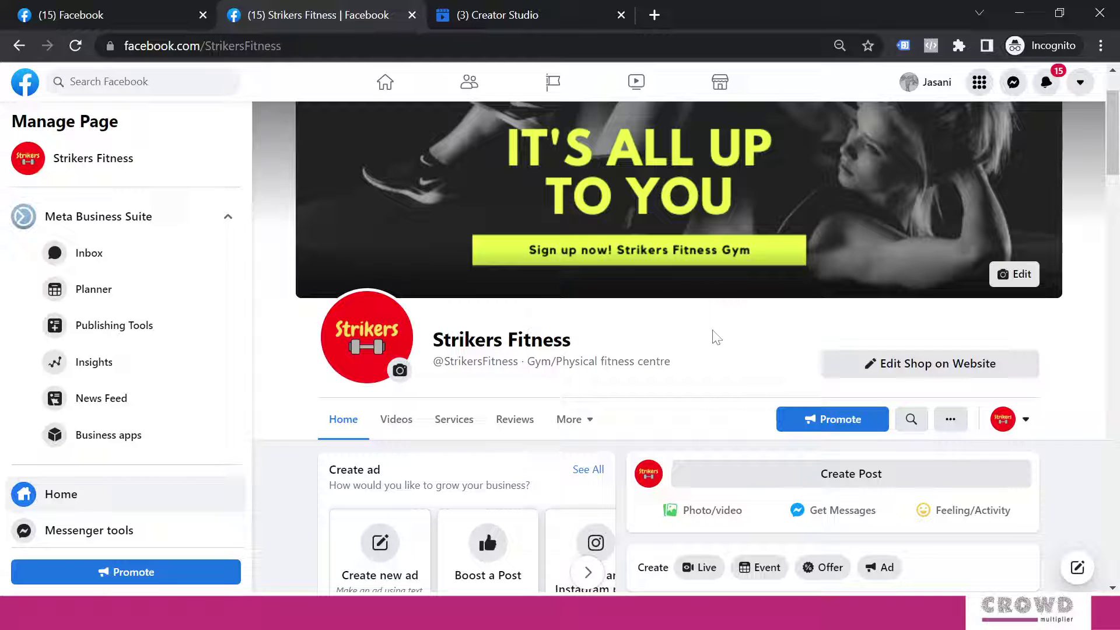
Create a Creator Studio post for the Strikers Fitness page with the text 'Good Evening.'
click(515, 13)
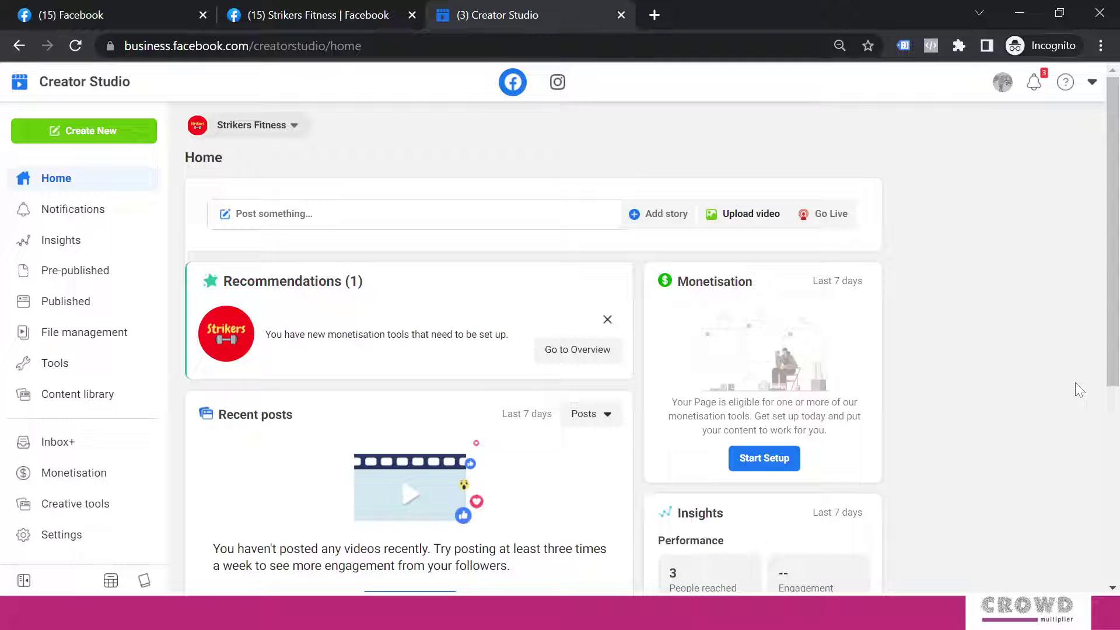
click(75, 133)
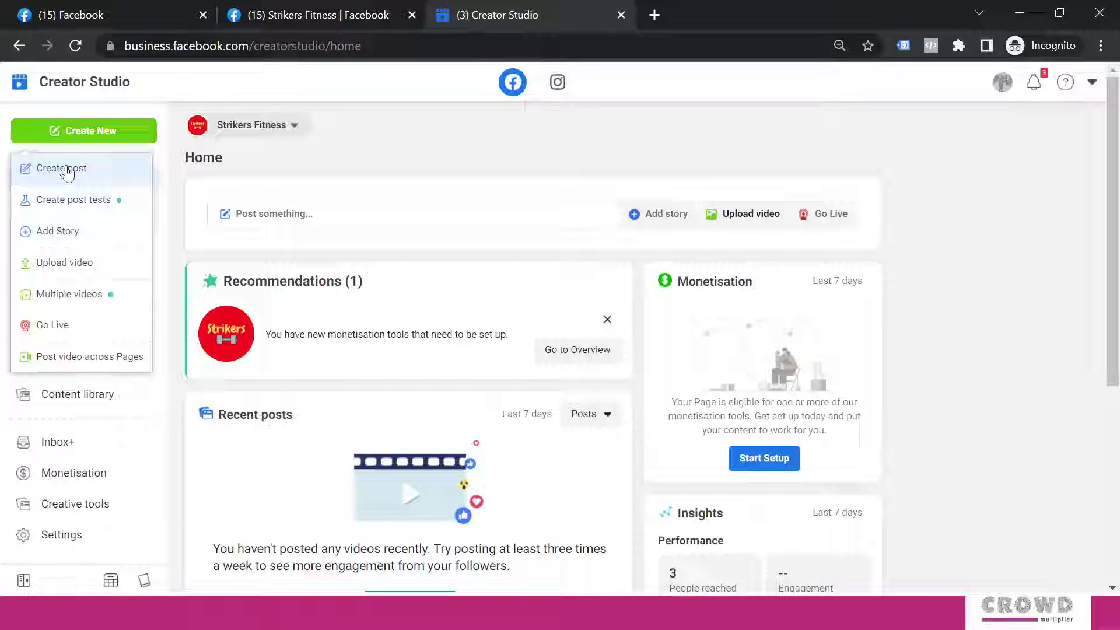
click(64, 170)
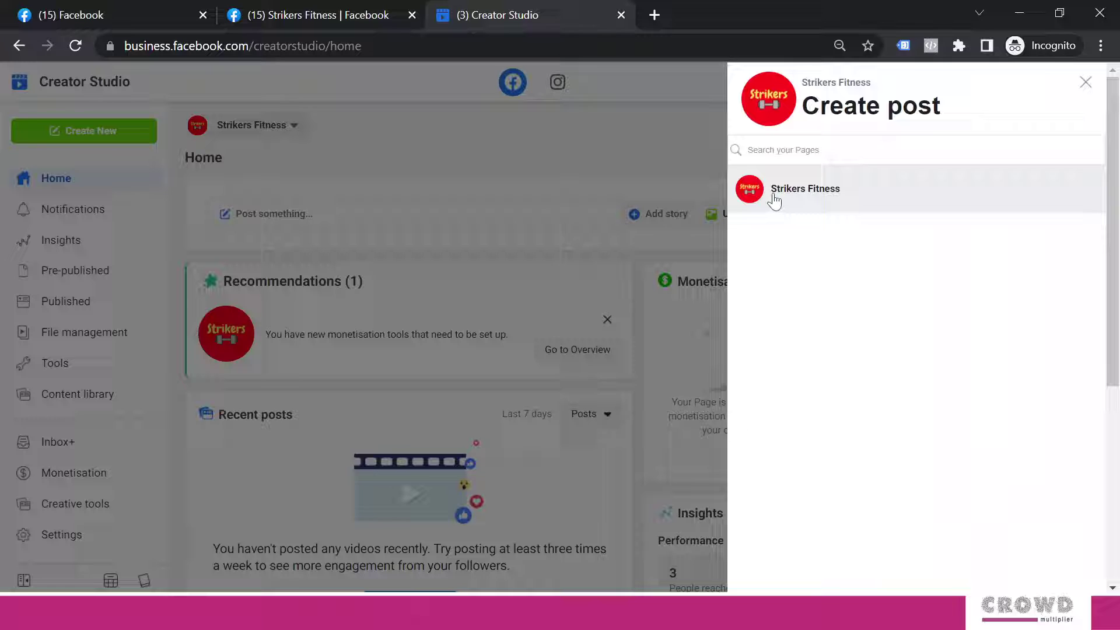
click(775, 202)
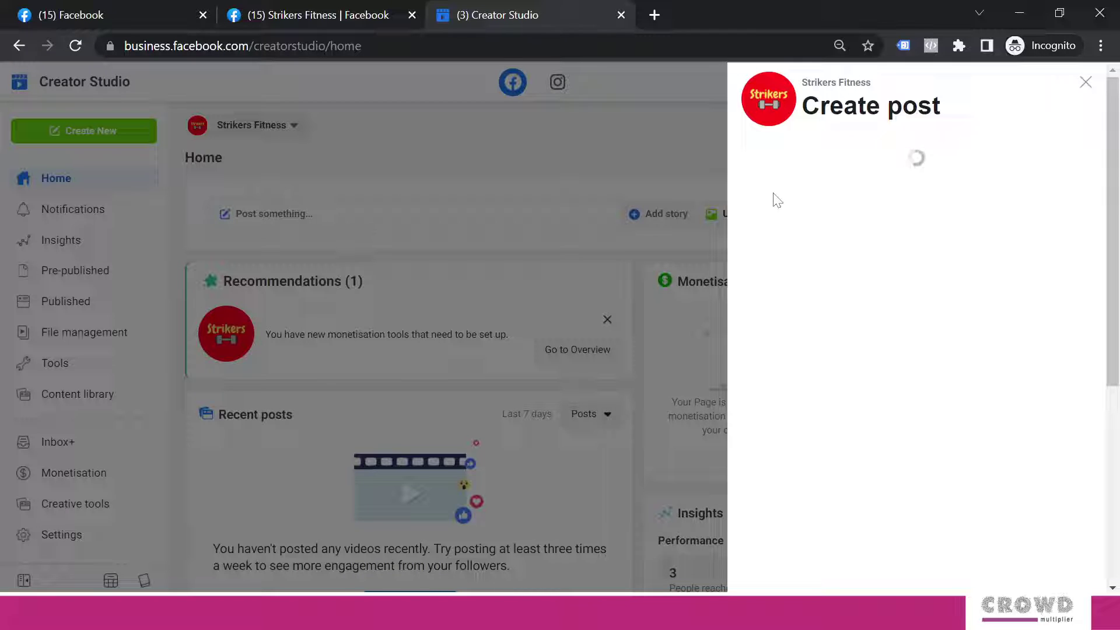
text(G)
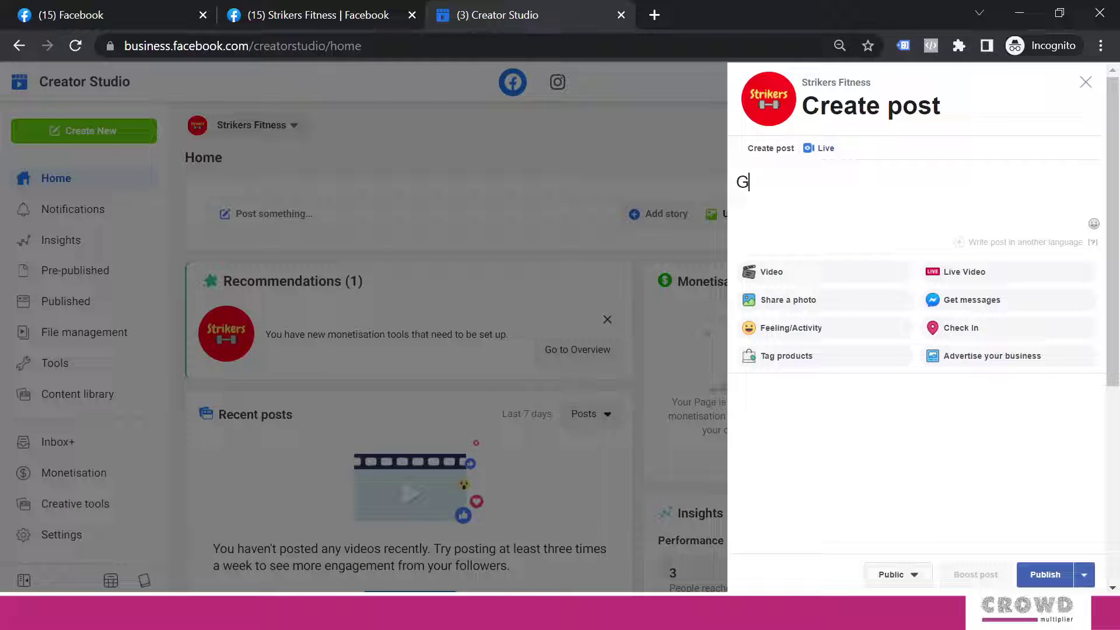
text(ood Even)
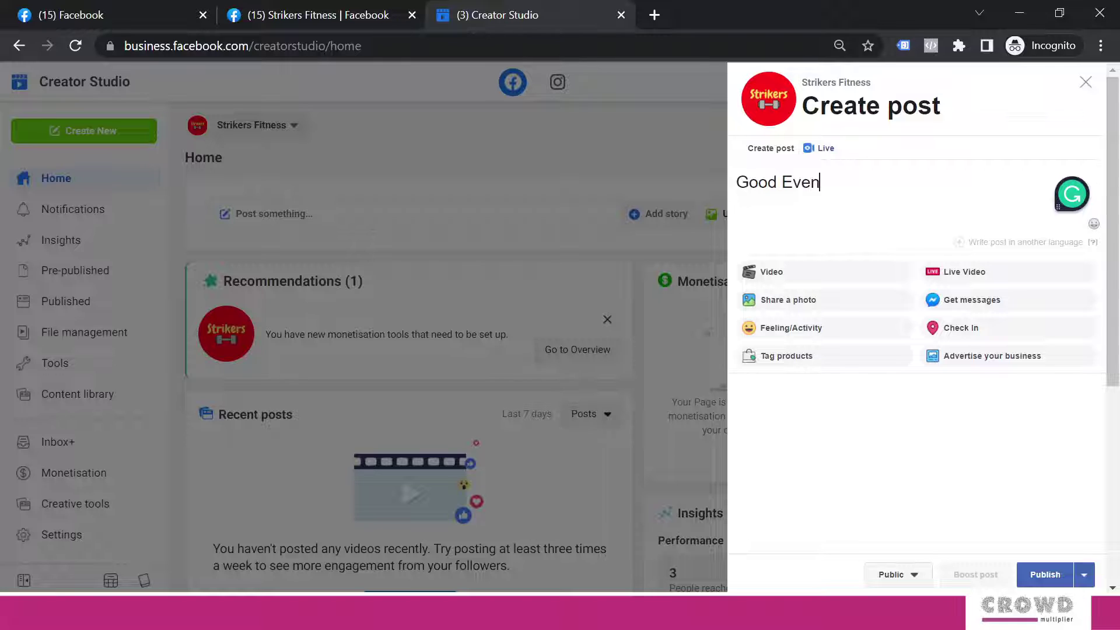
text(ing.)
Add Hindi and Gujarati language versions to the 'Good Evening.' post
click(989, 244)
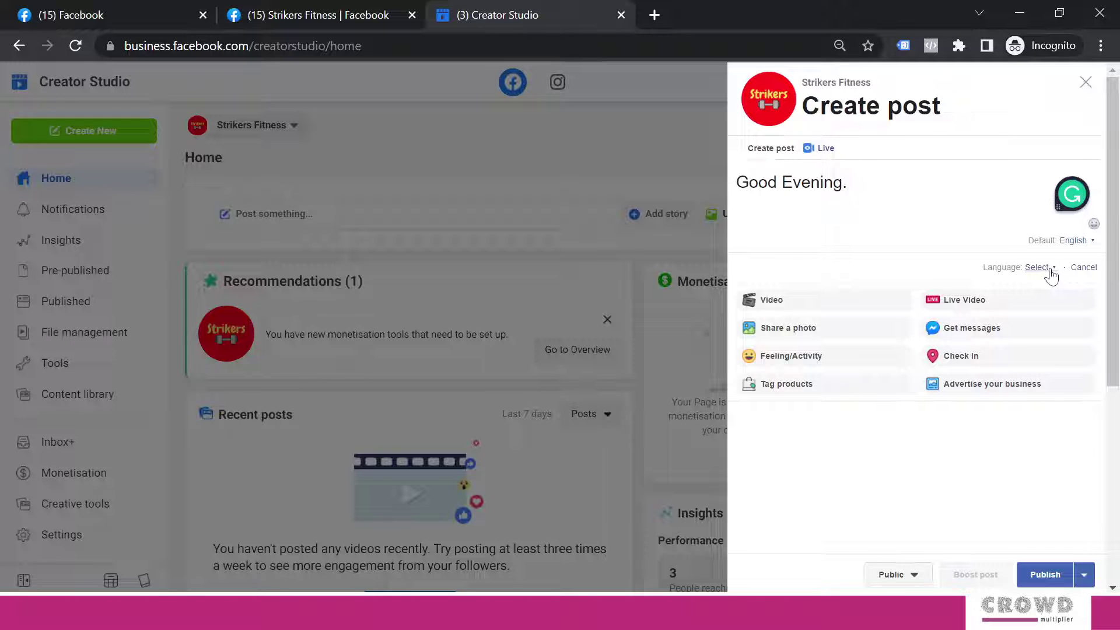
click(1049, 269)
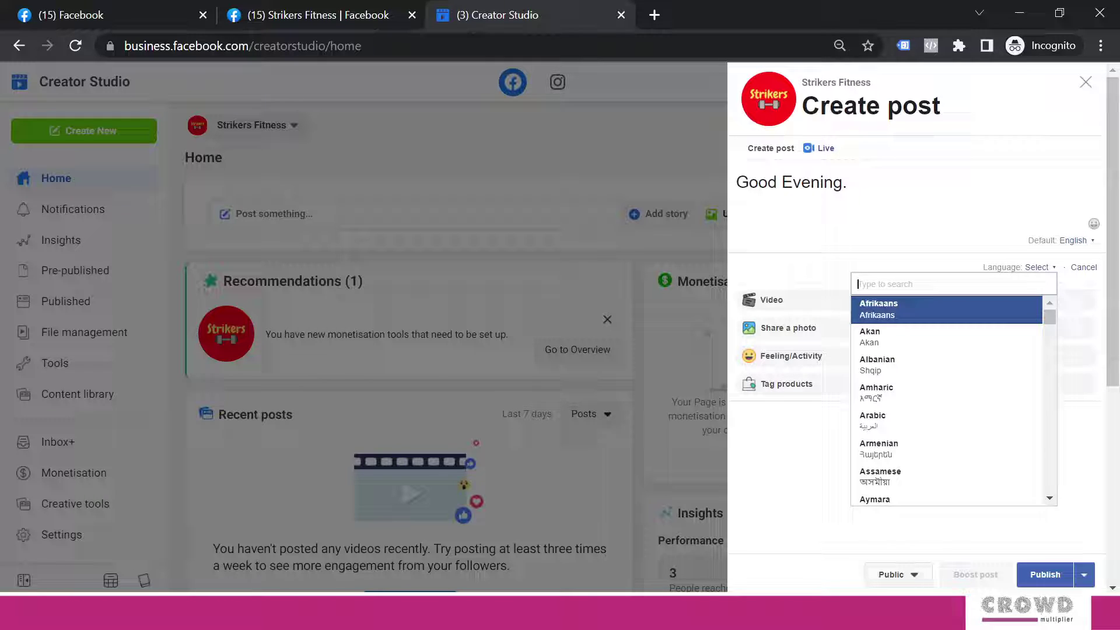
text(hindi)
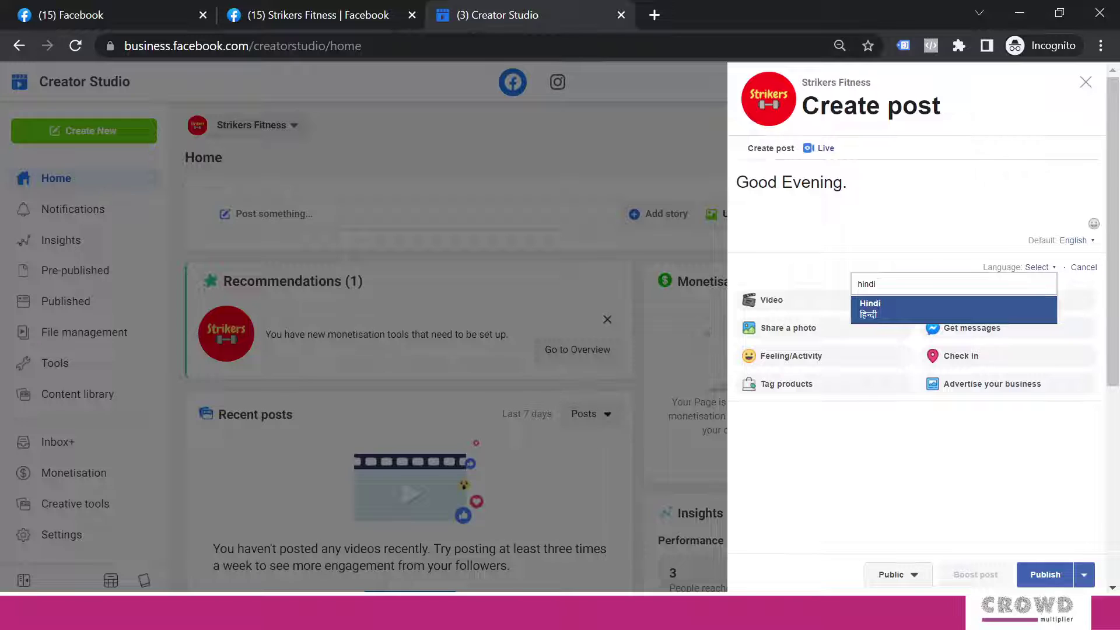
click(863, 310)
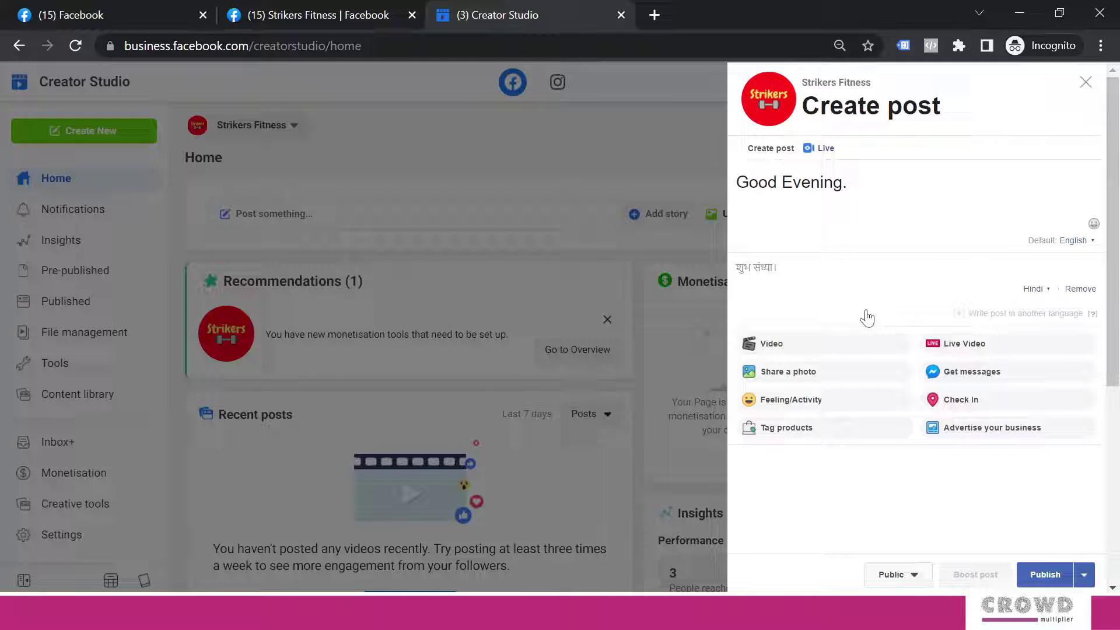
click(1031, 318)
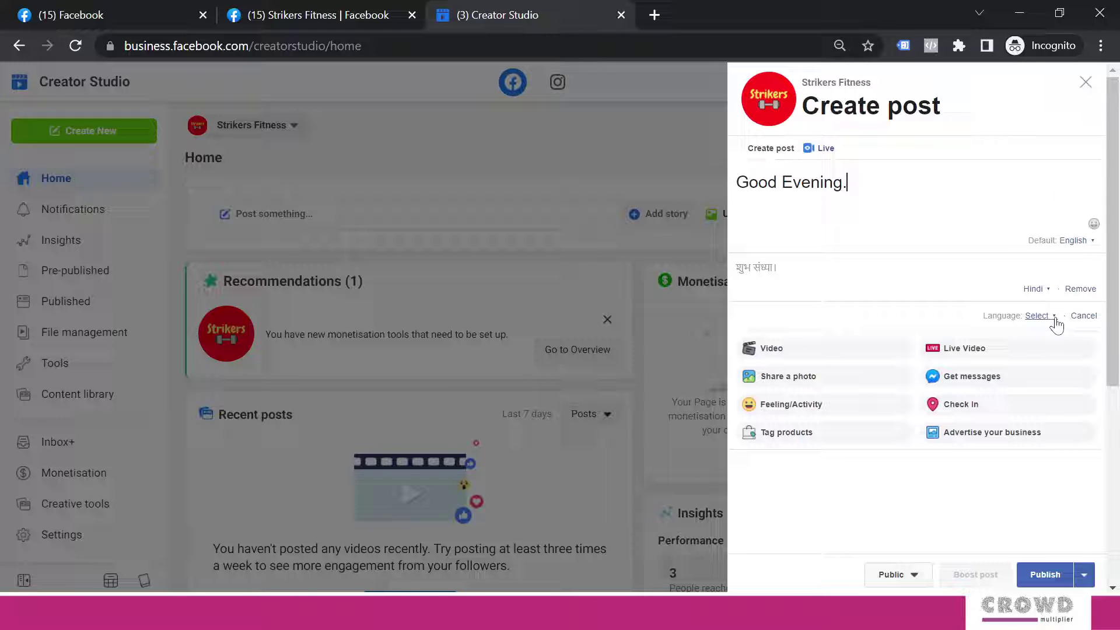
click(1054, 318)
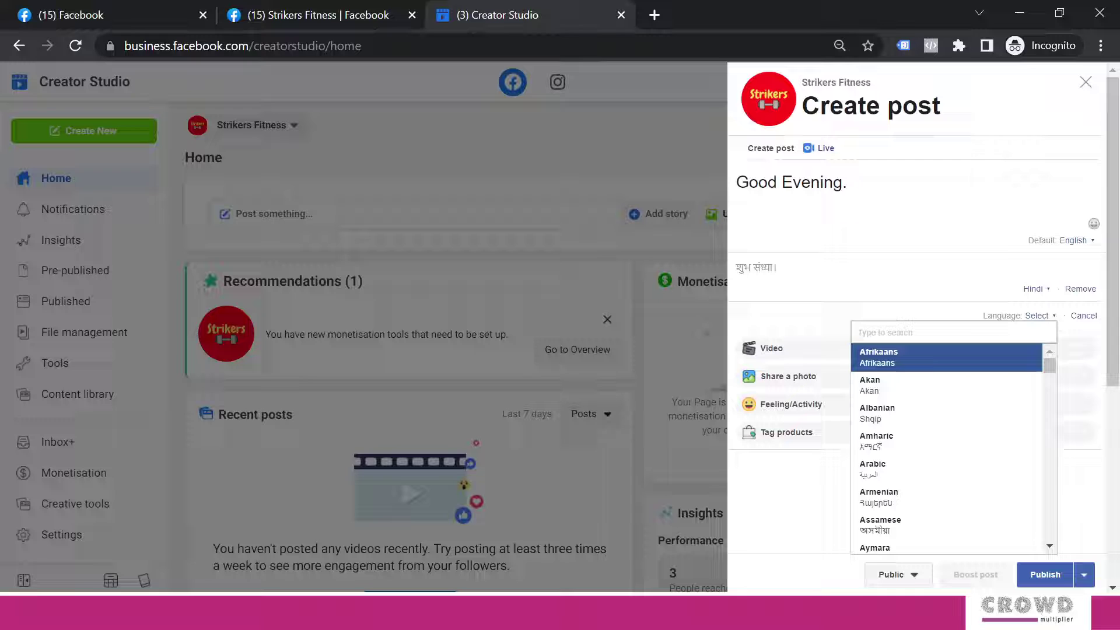
text(gujar)
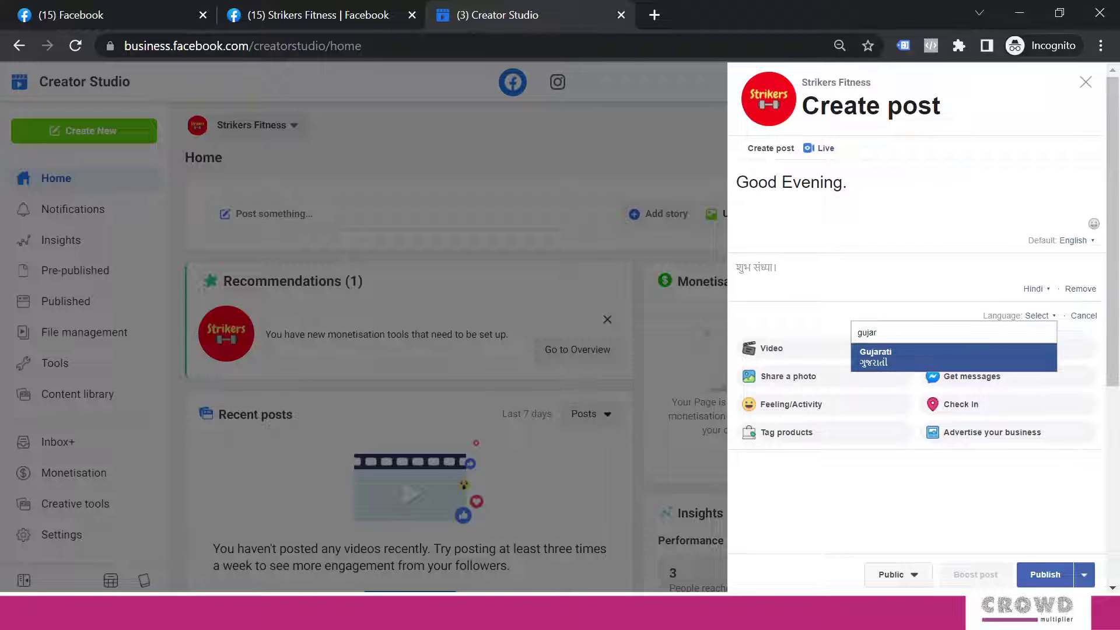
click(881, 362)
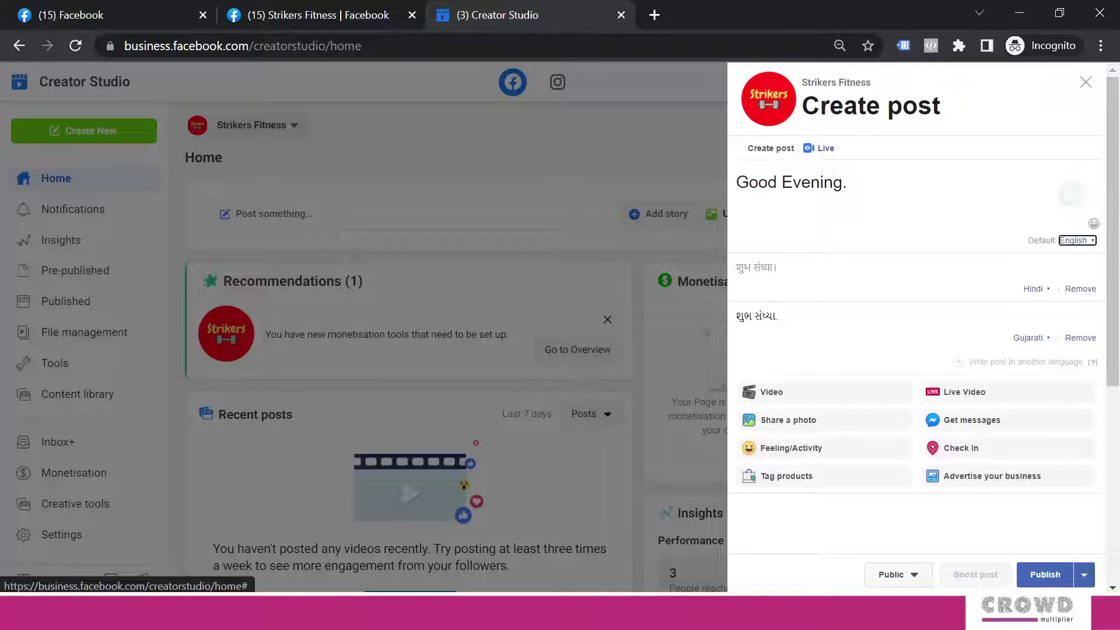
Check the Hindi, Gujarati and English texts, then publish the multilingual post
click(736, 267)
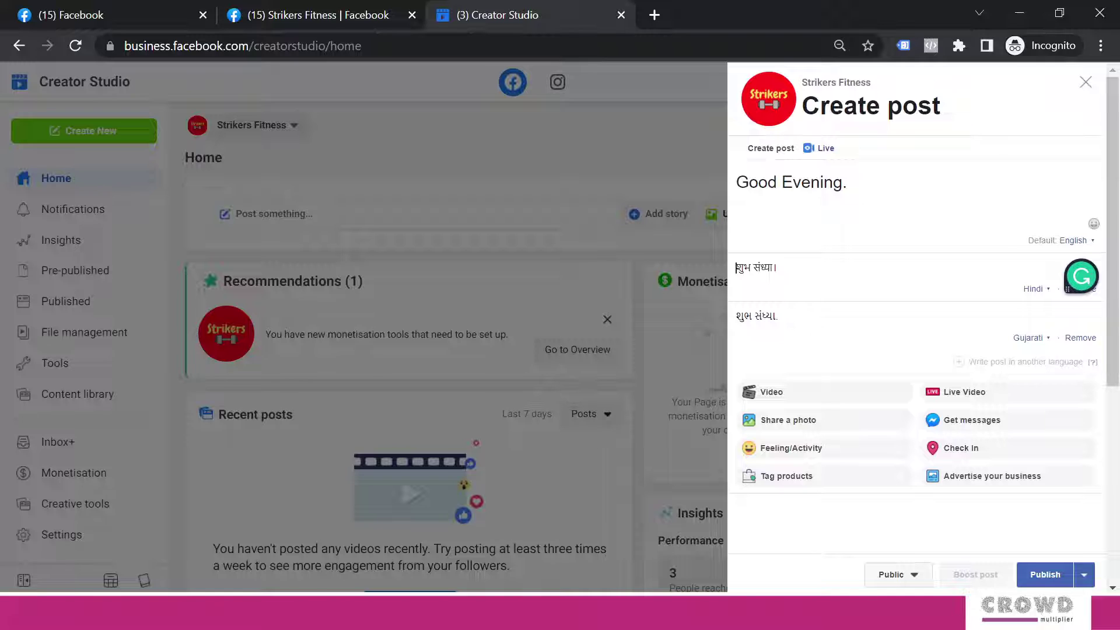
click(736, 316)
key(Tab)
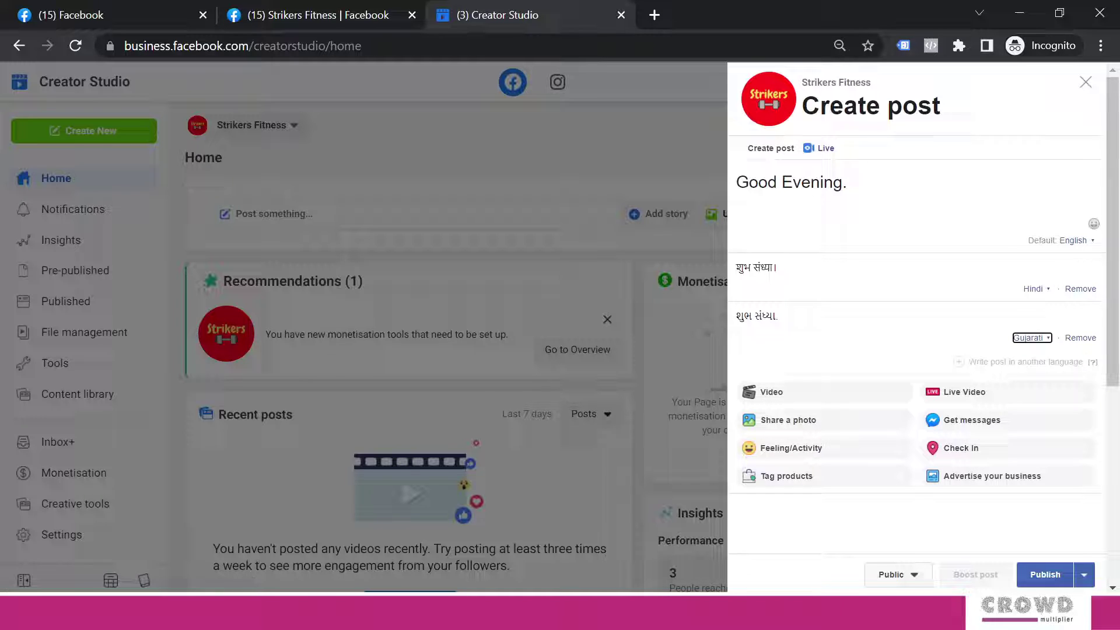
key(Tab)
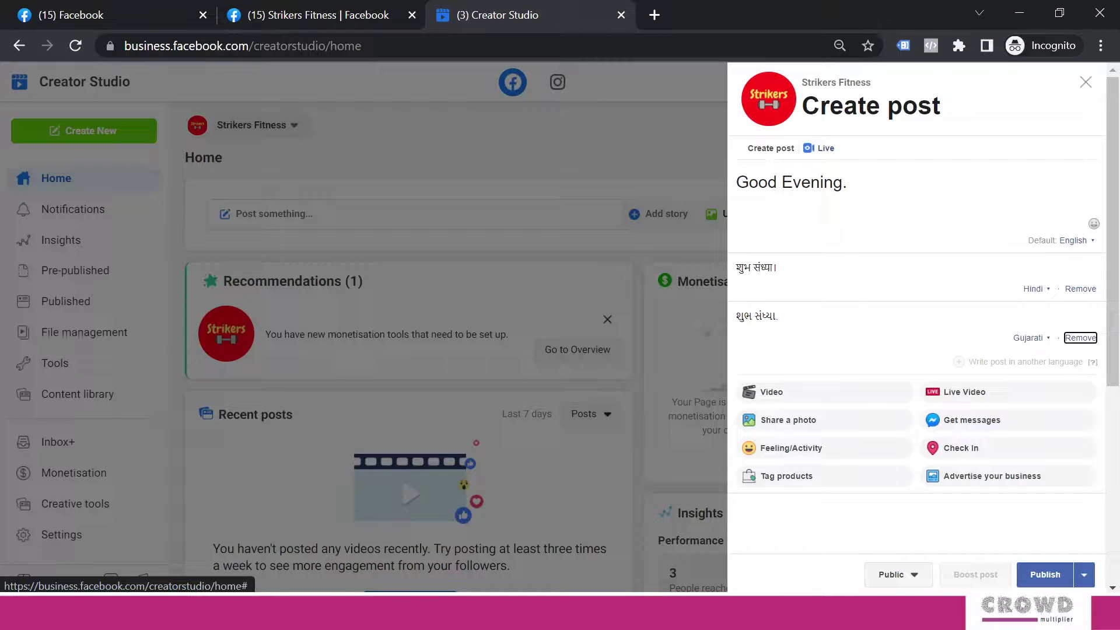
key(shift+Tab)
key(shift+Tab)
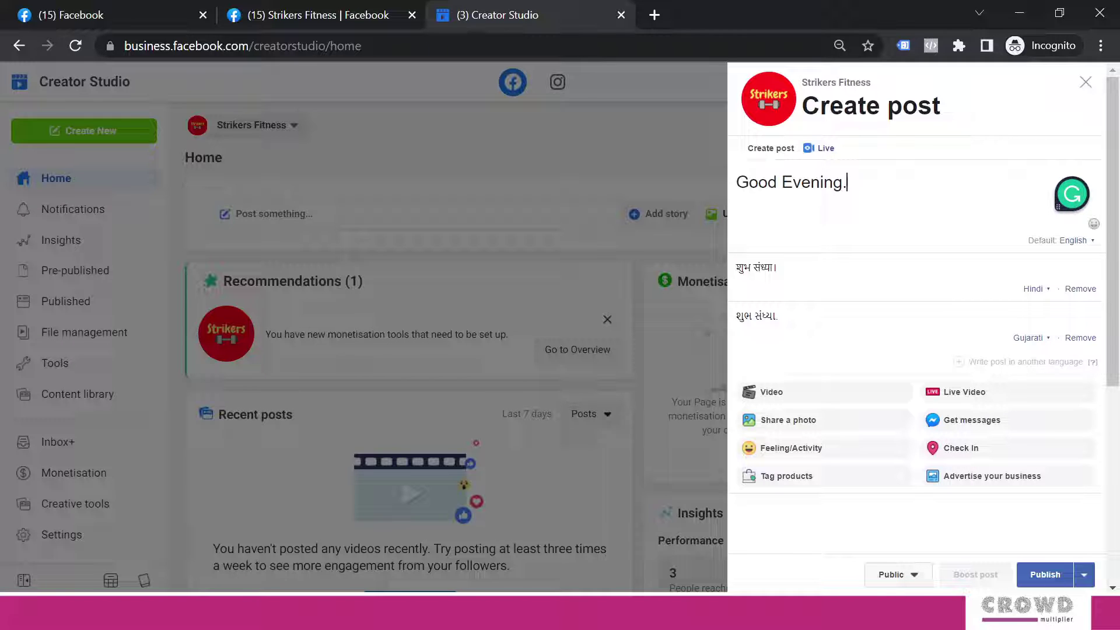
key(shift+Left)
key(shift+Left)
key(shift+Left)
key(shift+Left)
key(shift+Left)
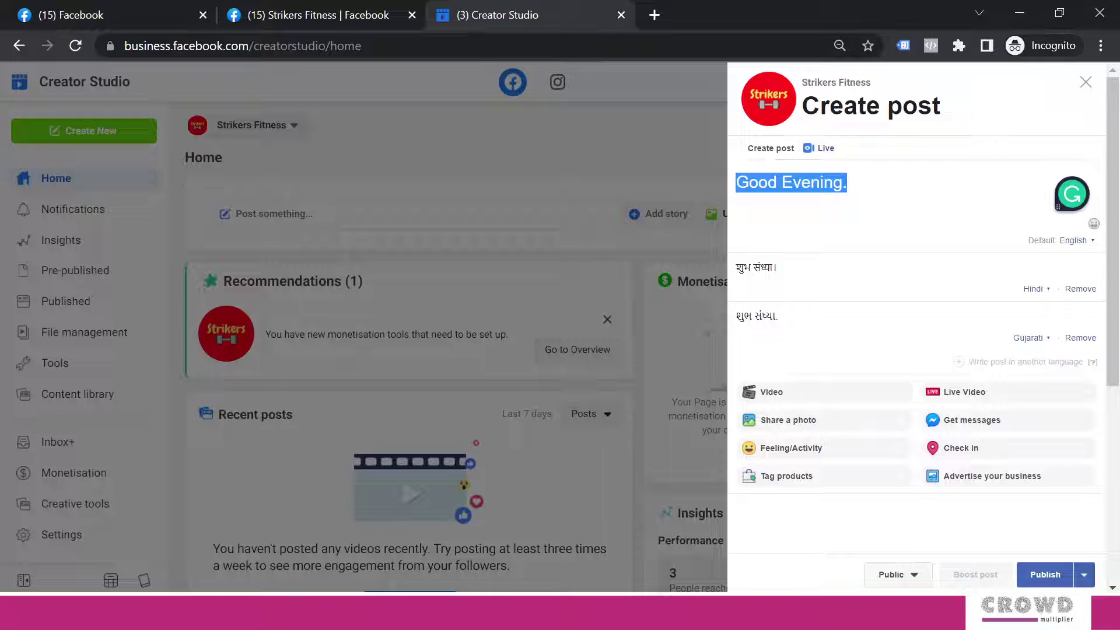
key(Right)
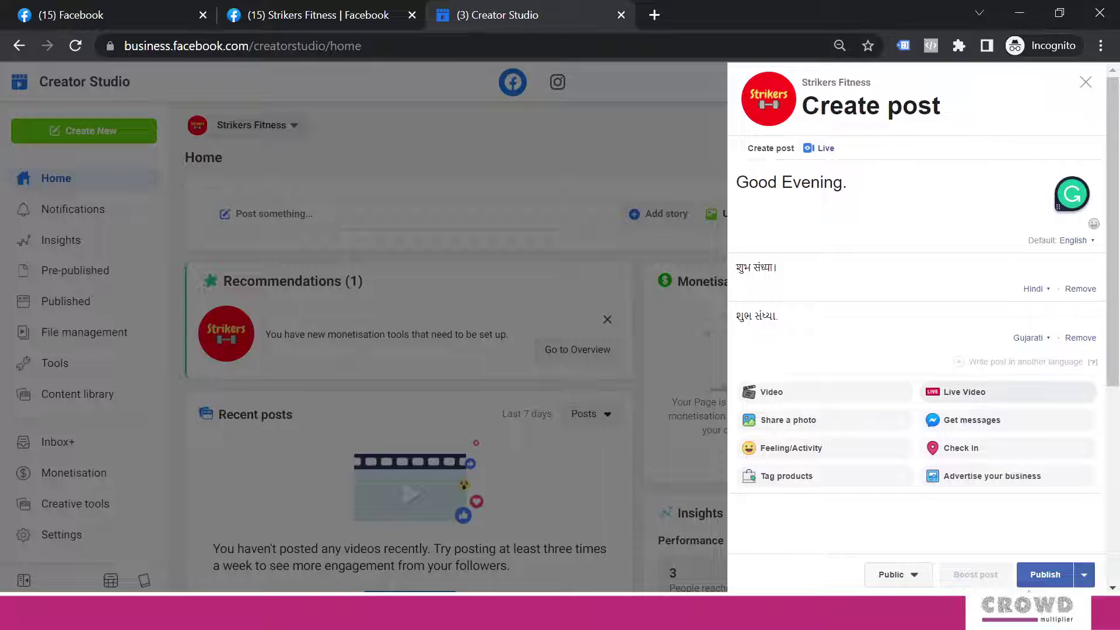
click(1037, 575)
Go to the Strikers Fitness page and scroll to the new 'Good Evening.' post
key(ctrl+shift+Tab)
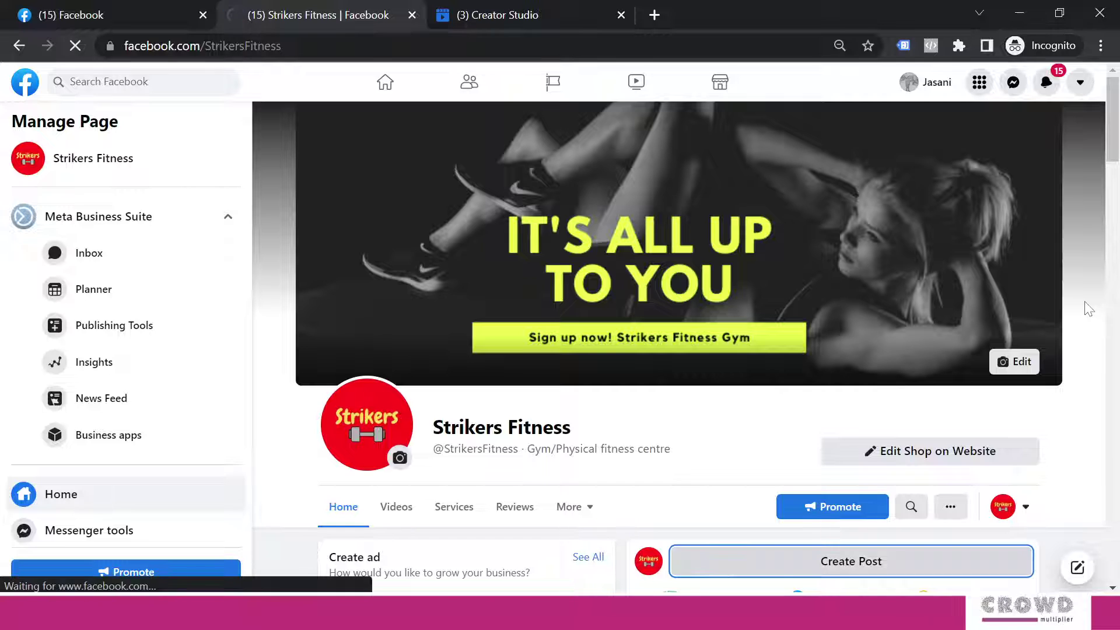
scroll(1088, 326, down, 6)
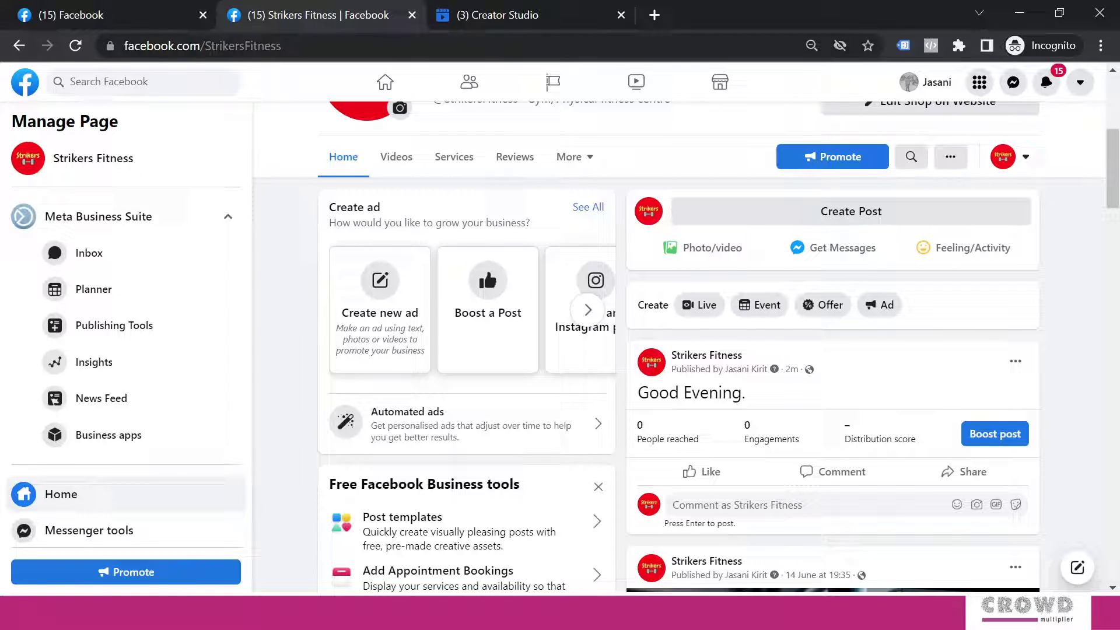
Go to the Facebook language and region settings and locate the Facebook language entry
click(123, 19)
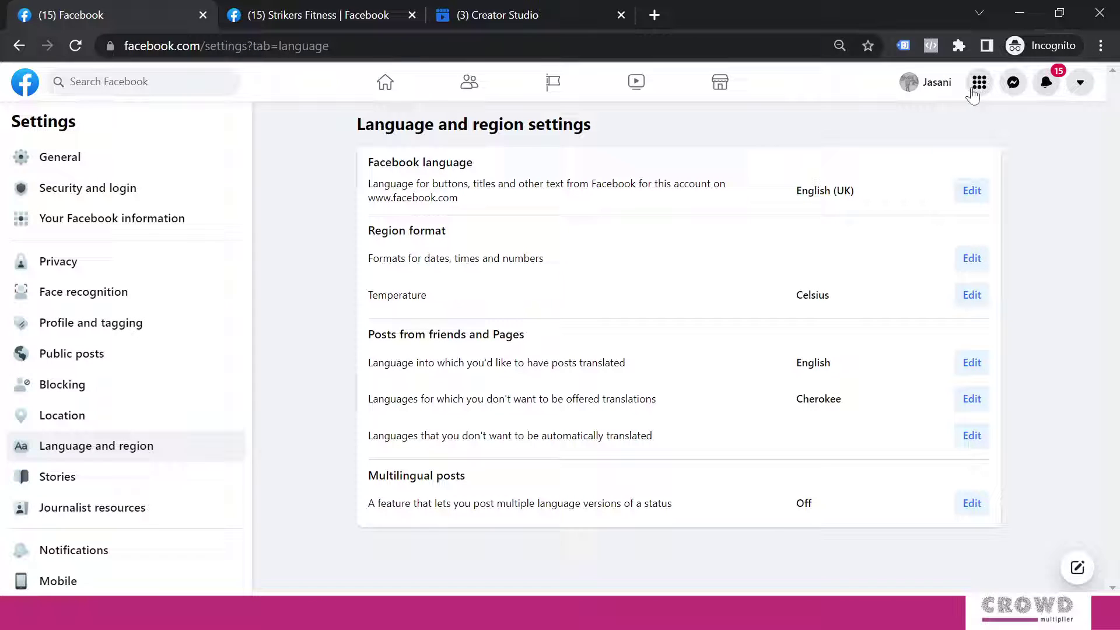
click(1081, 85)
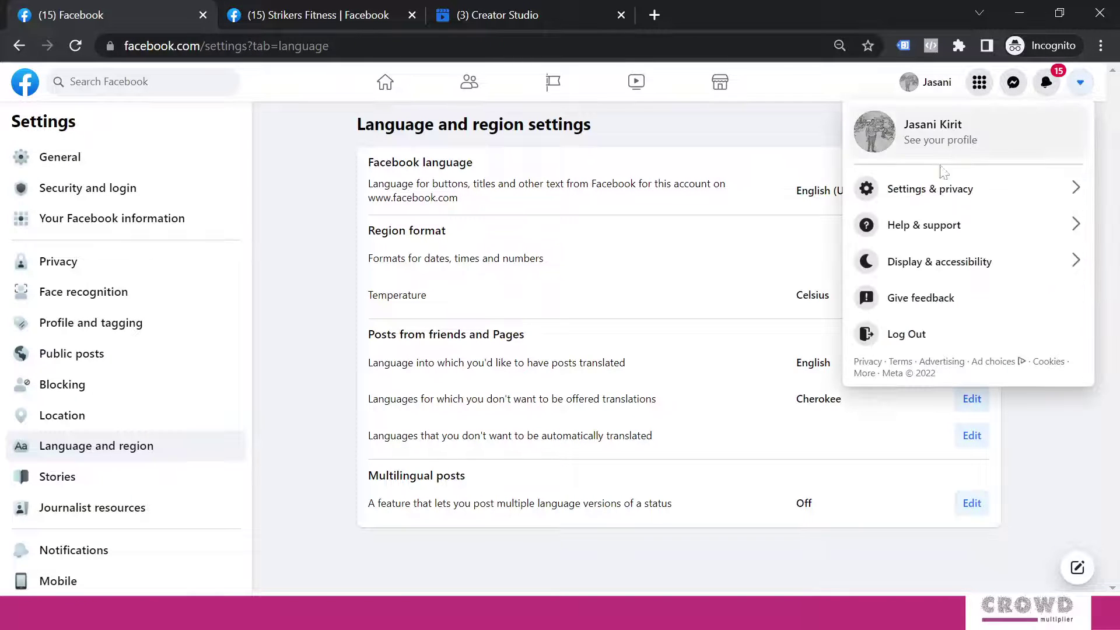
click(317, 169)
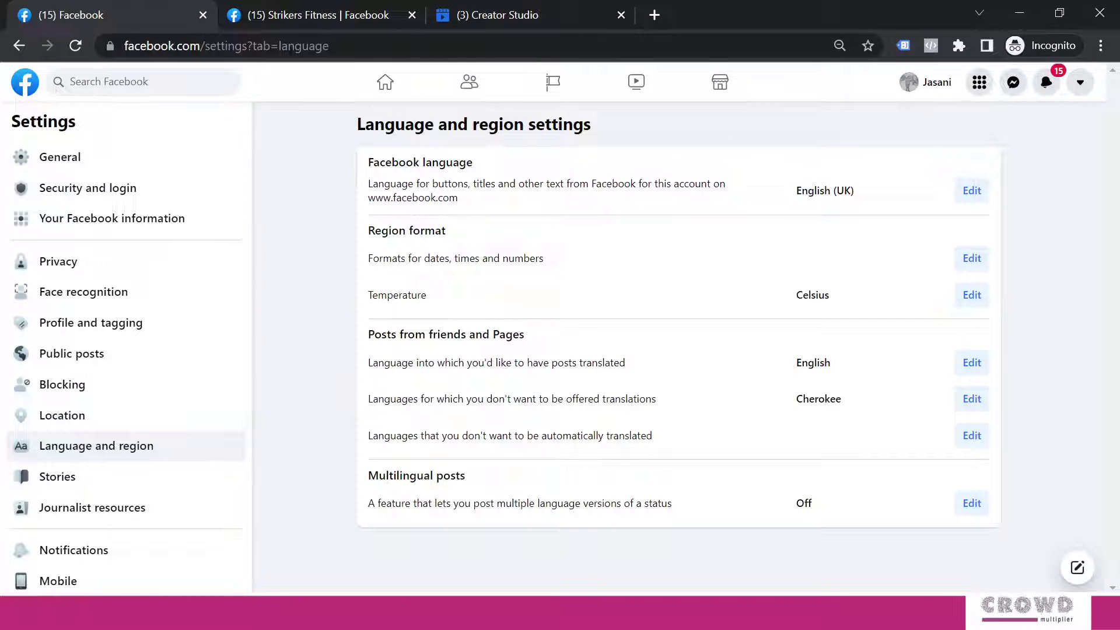
drag(367, 162, 480, 164)
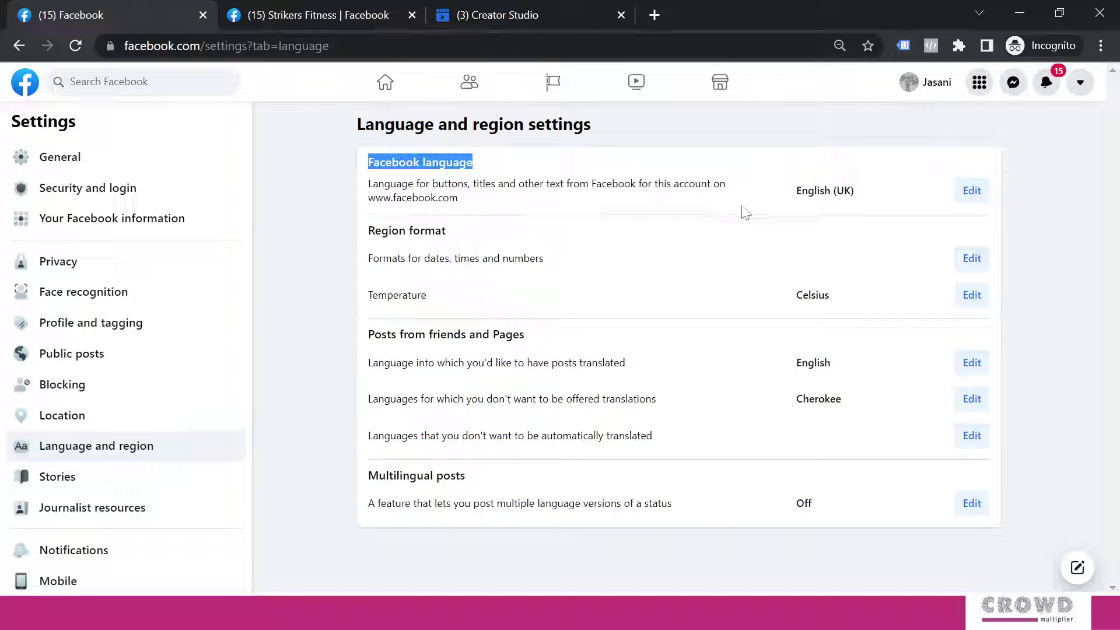
click(1084, 246)
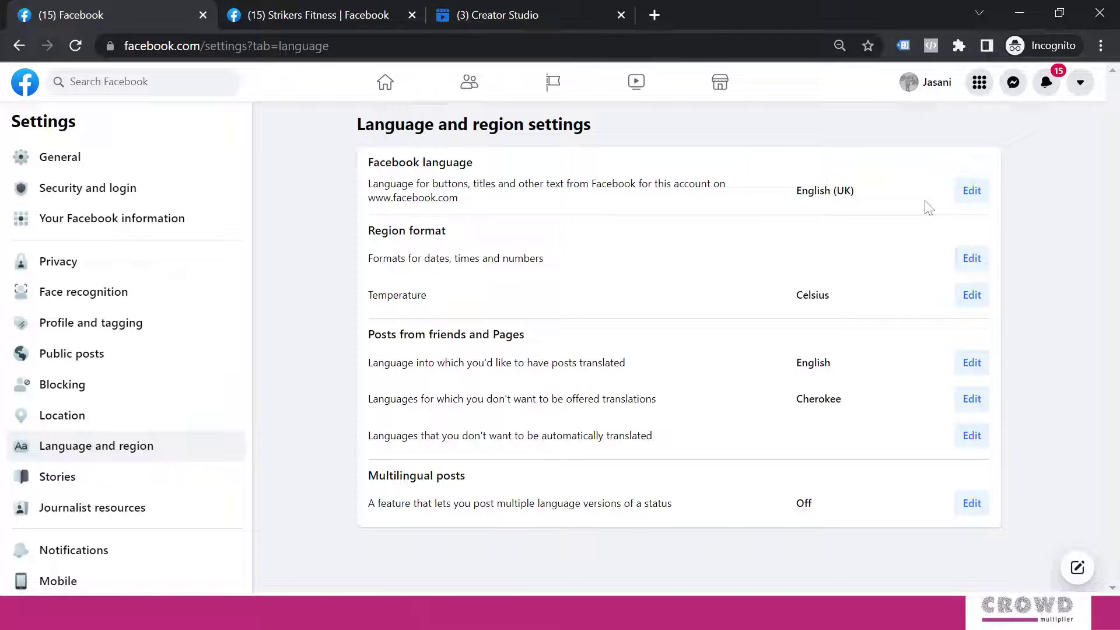
Set Facebook's display language to Hindi (हिन्दी), save it, and return to Strikers Fitness
click(972, 192)
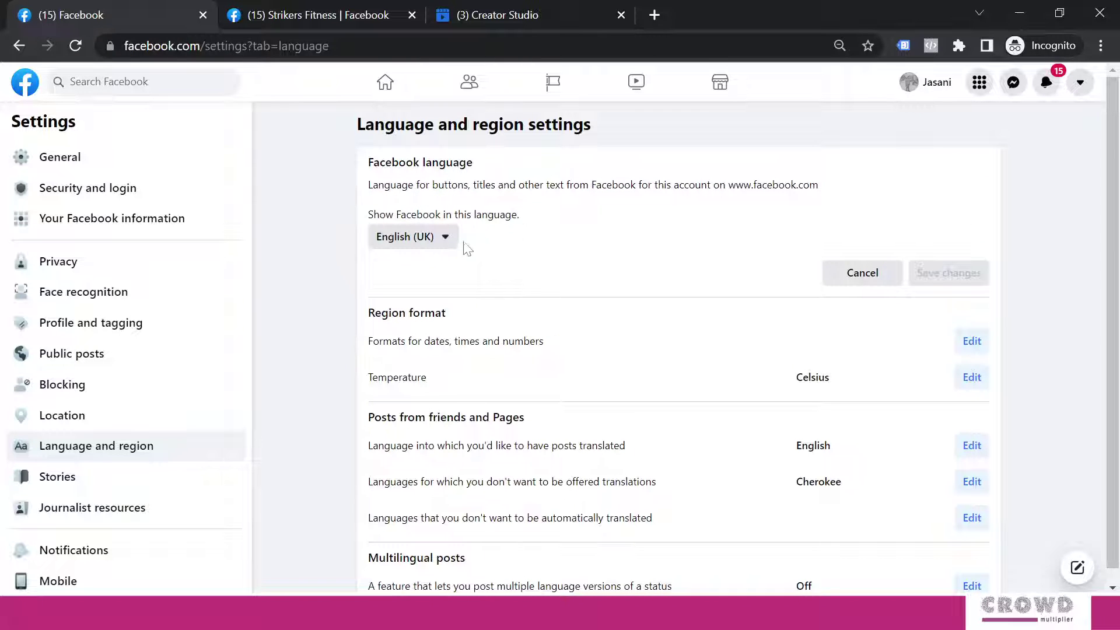
click(452, 242)
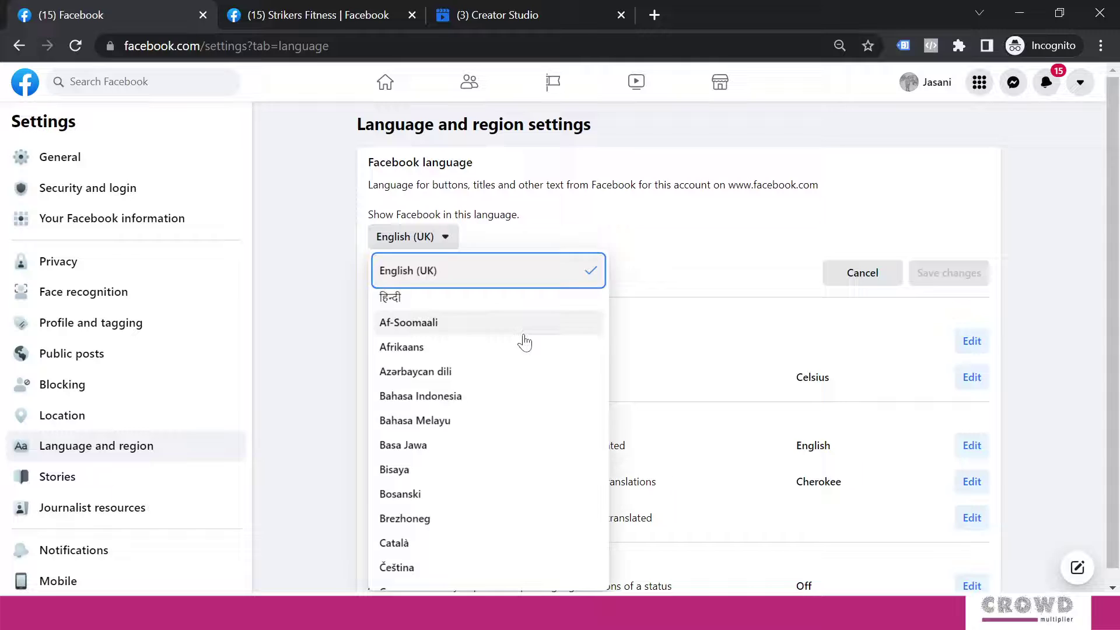
scroll(519, 337, down, 2)
scroll(515, 332, up, 2)
click(394, 302)
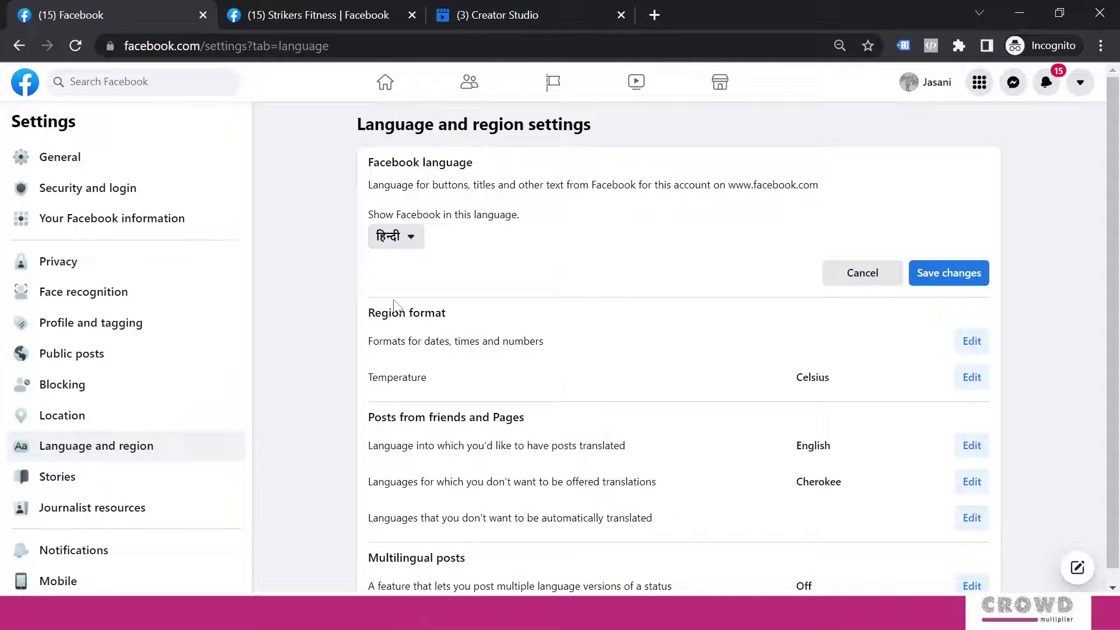
click(954, 281)
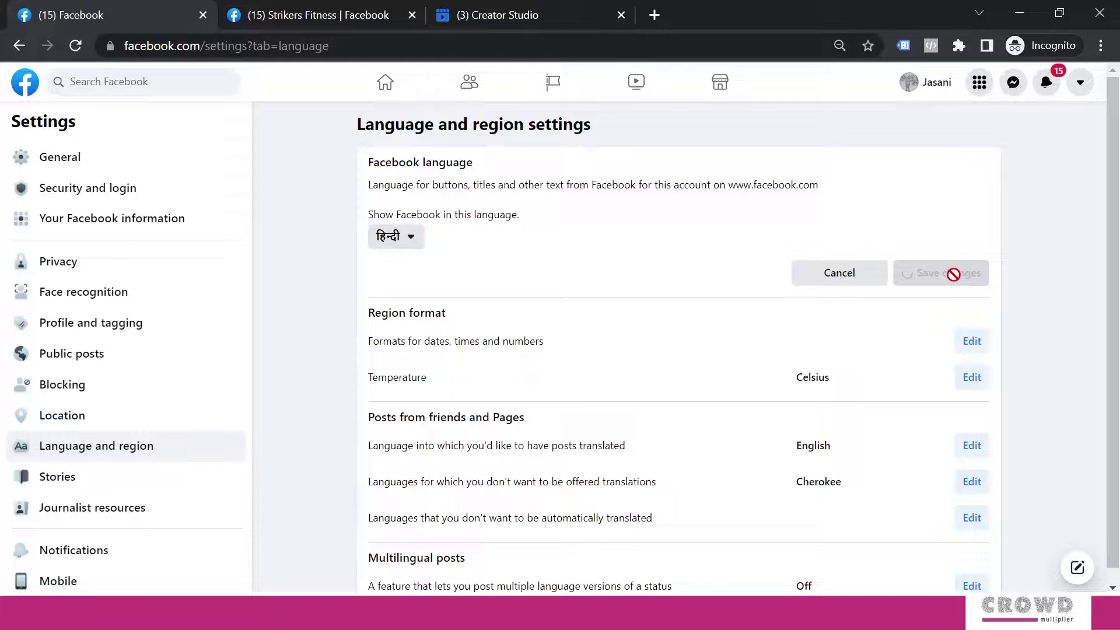
click(286, 21)
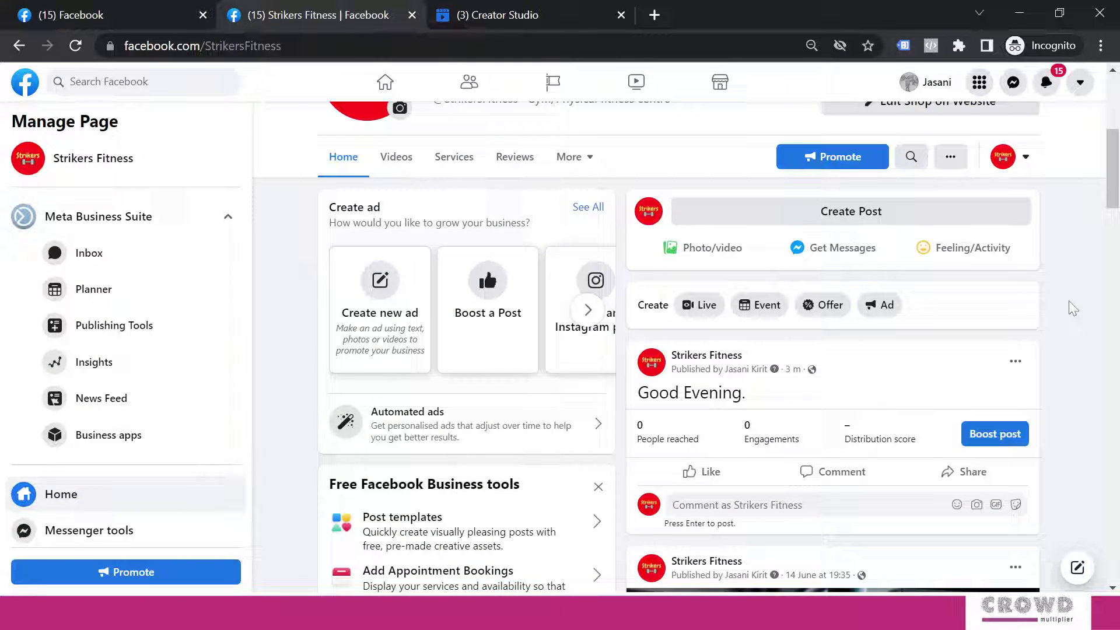
Reload the Strikers Fitness page and confirm the post now reads 'शुभ संध्या।'
key(F5)
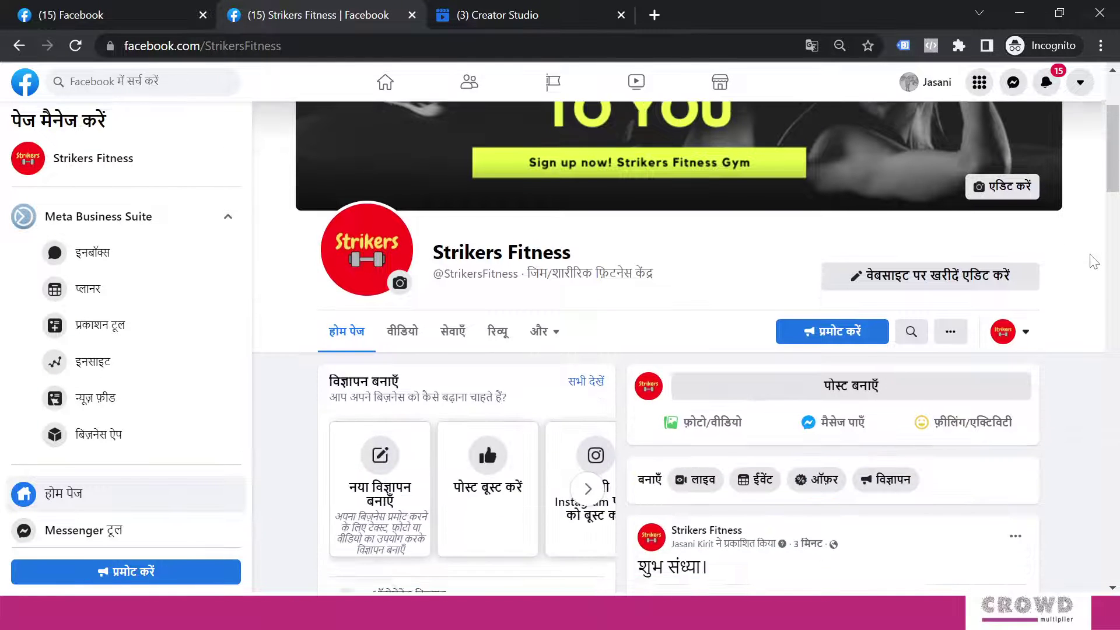
scroll(1092, 262, down, 2)
drag(708, 478, 637, 479)
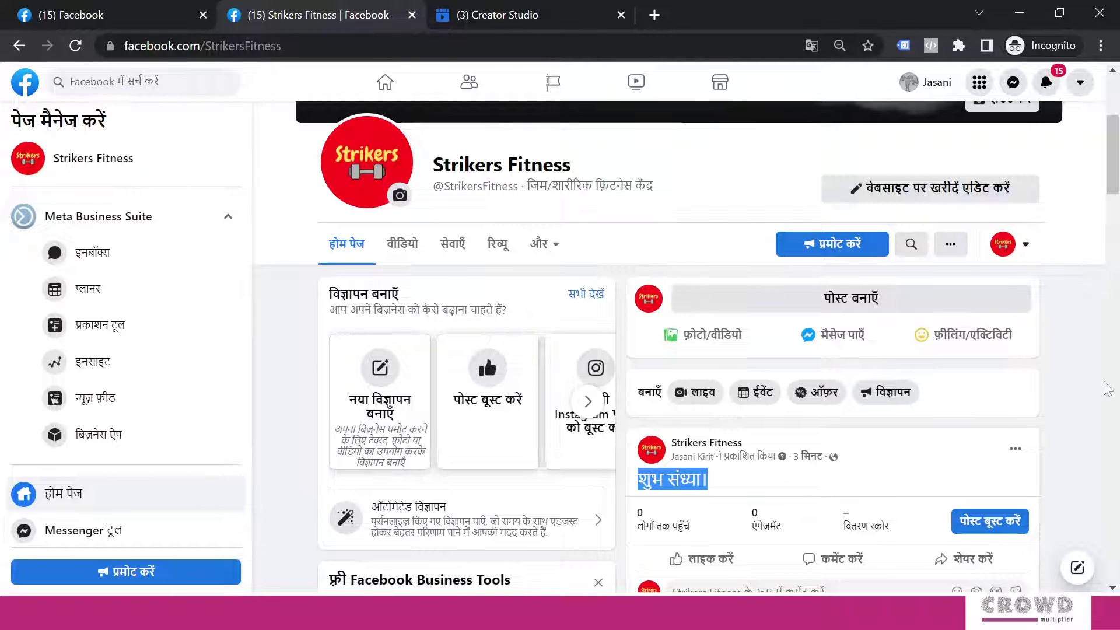
click(1044, 388)
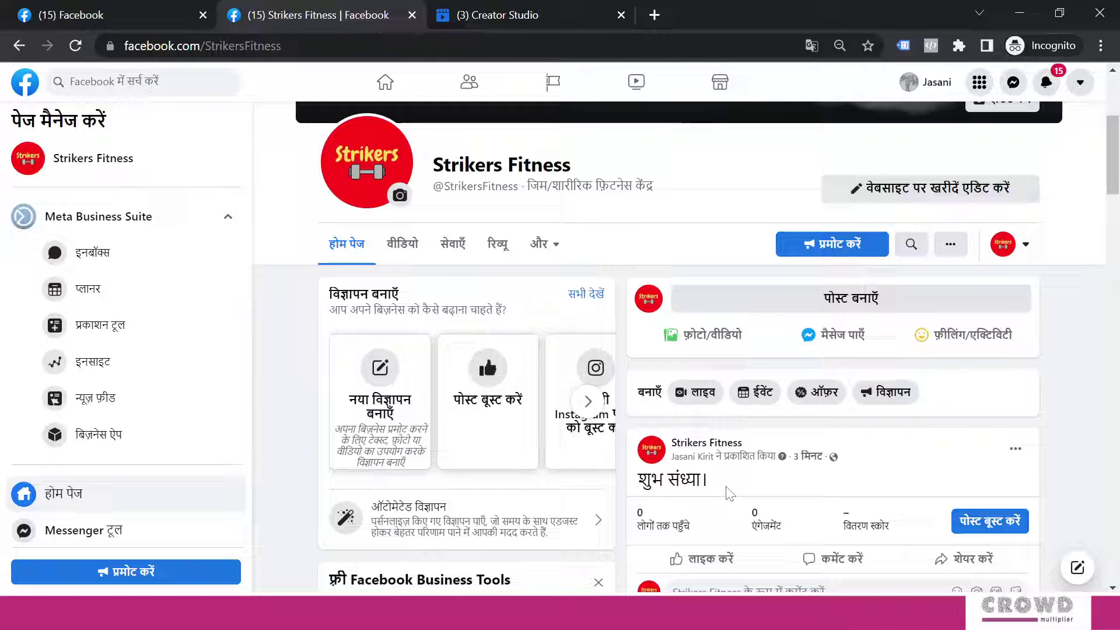
double_click(682, 479)
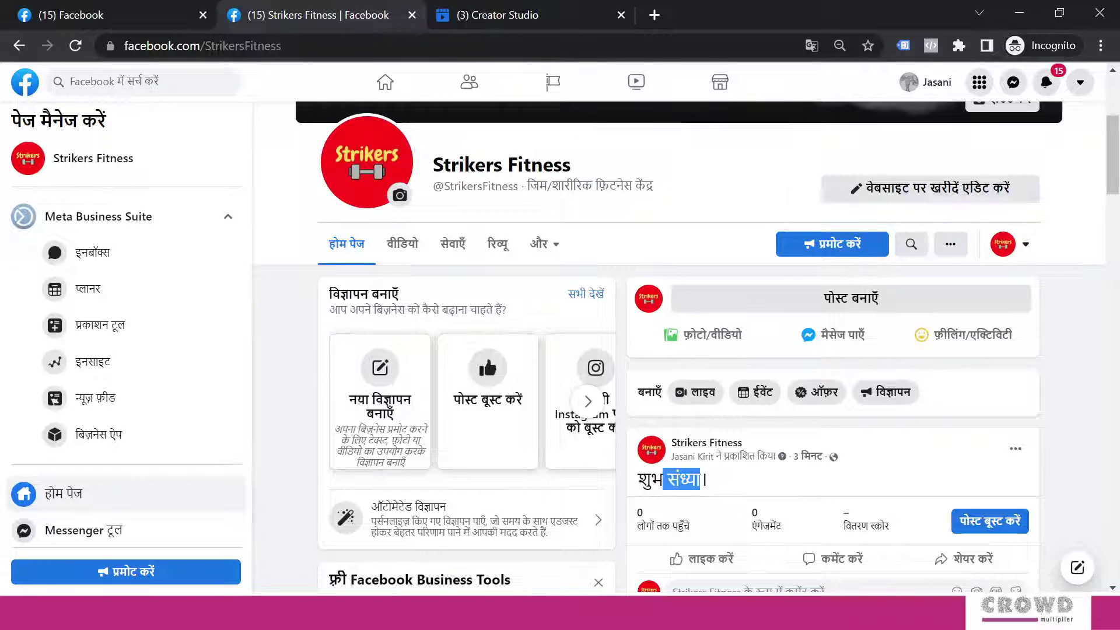
click(1088, 396)
Change the display language back to English (UK) and confirm the post reads 'Good Evening.'
click(190, 15)
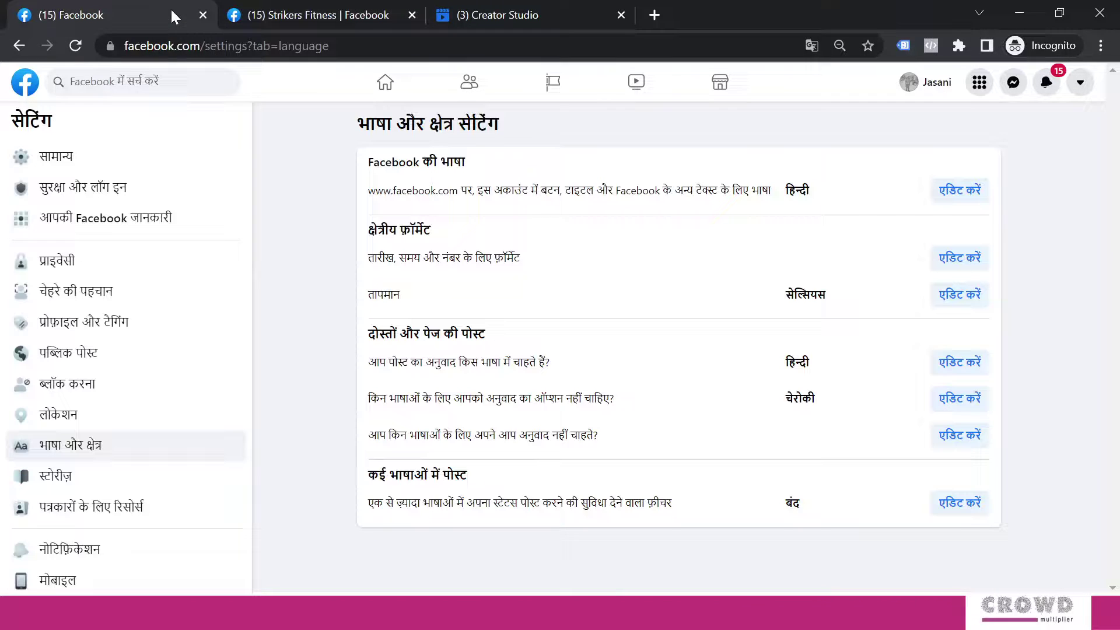
click(959, 190)
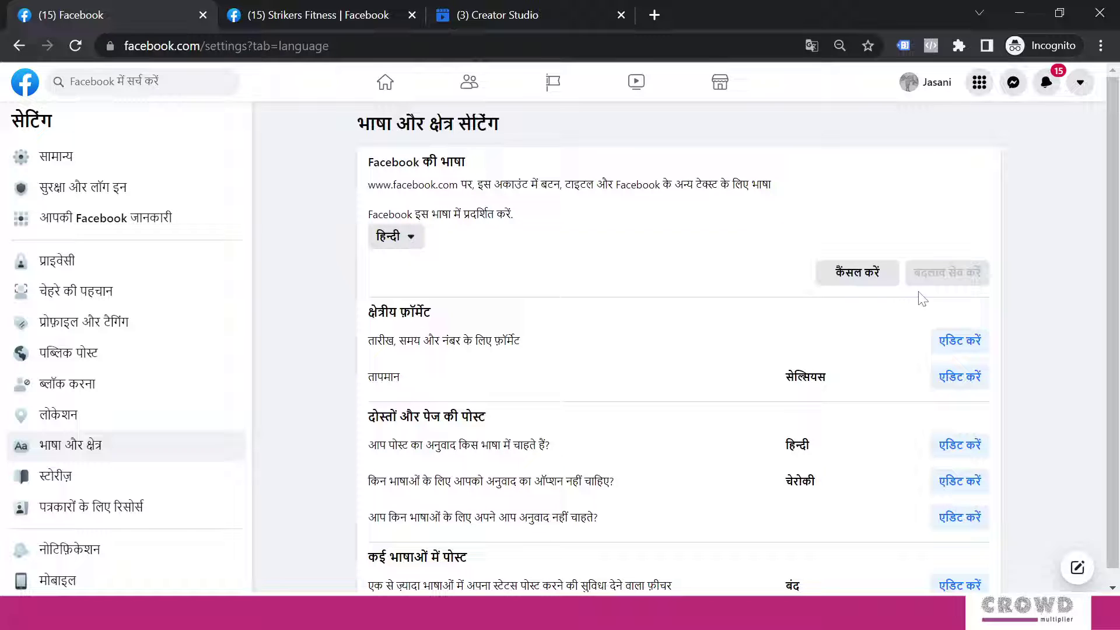
click(414, 238)
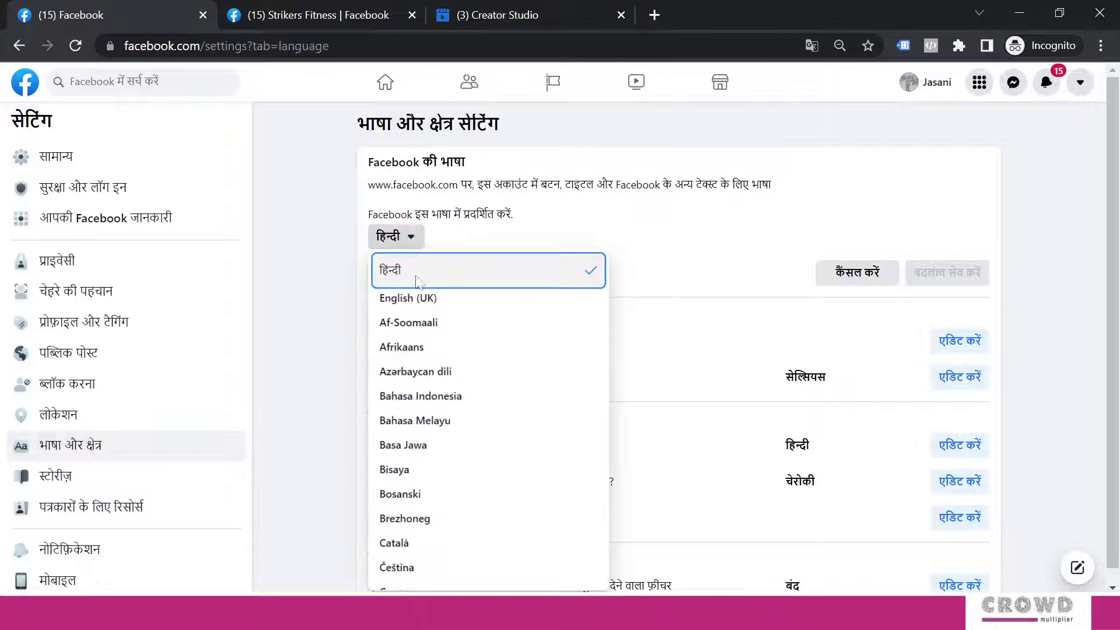
click(431, 294)
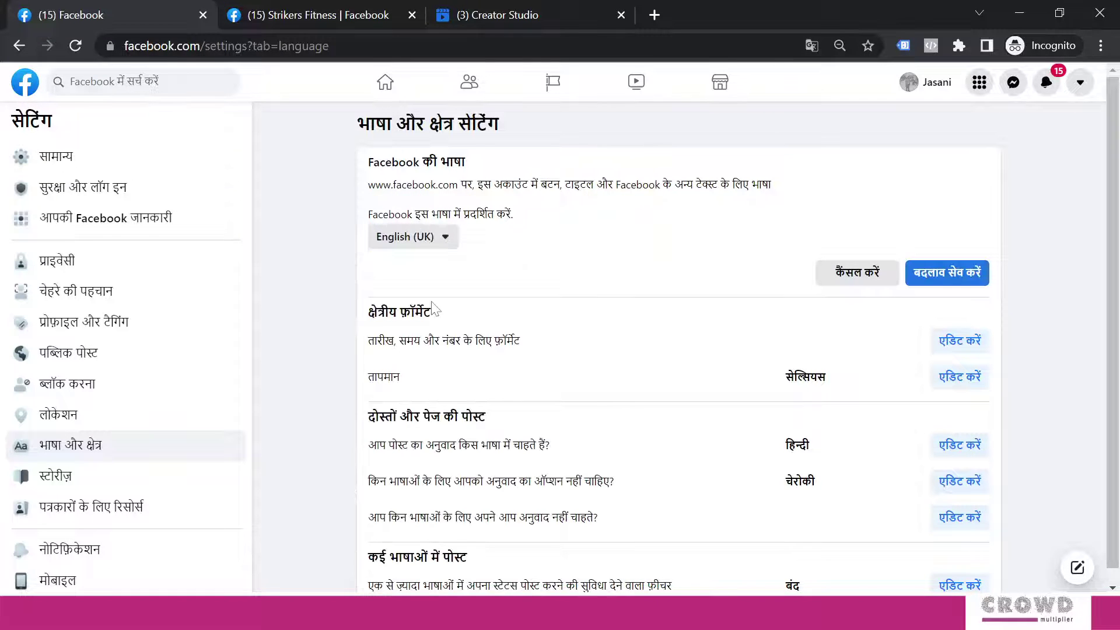
click(949, 275)
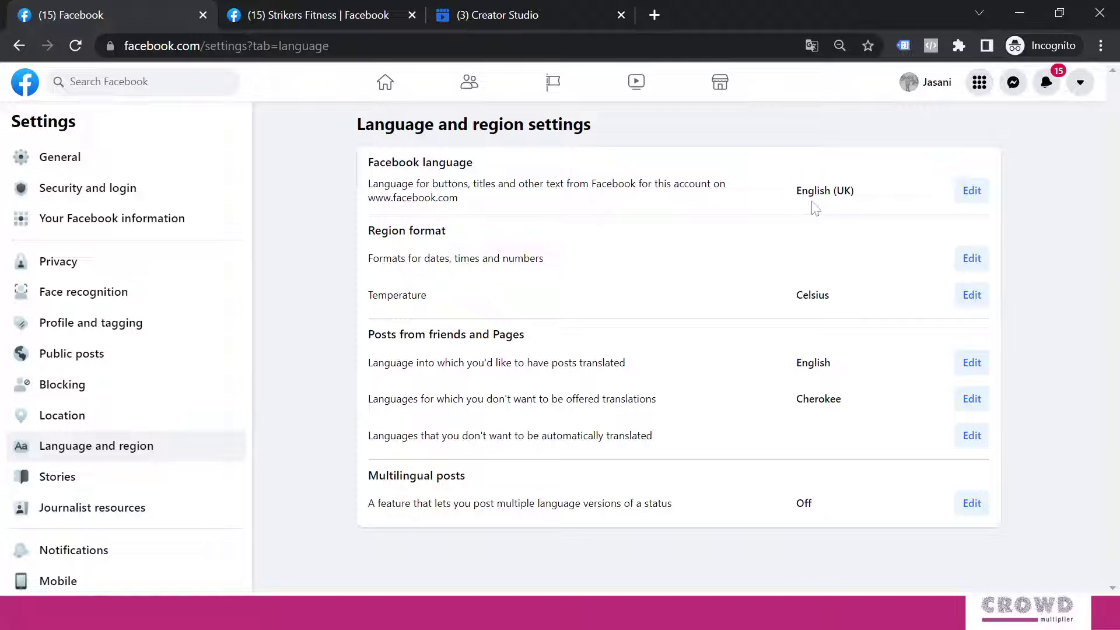
click(349, 27)
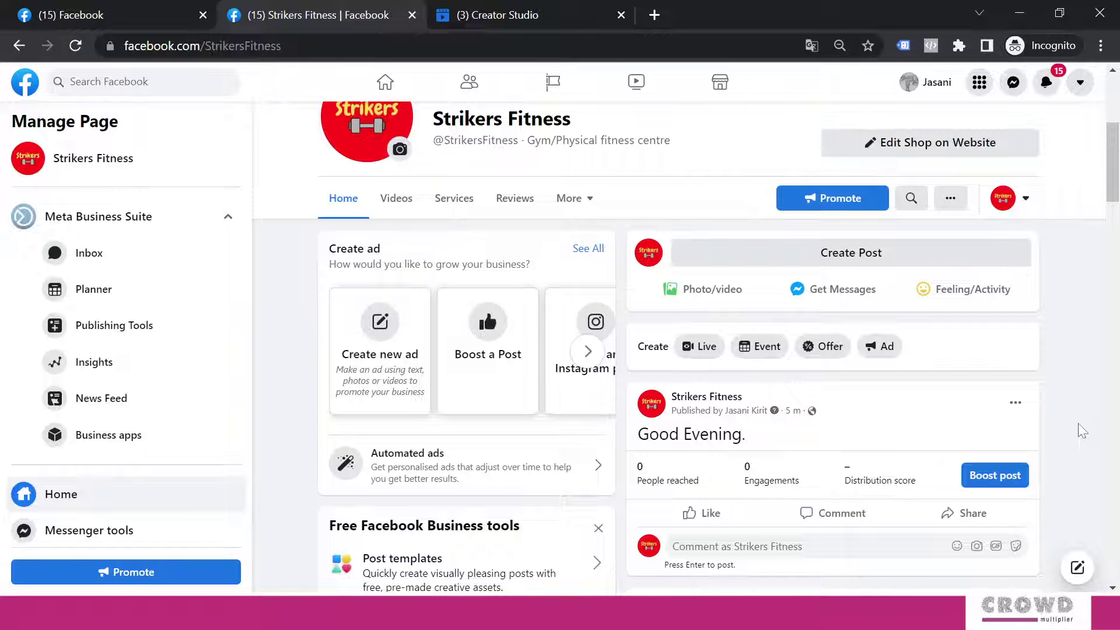
click(99, 15)
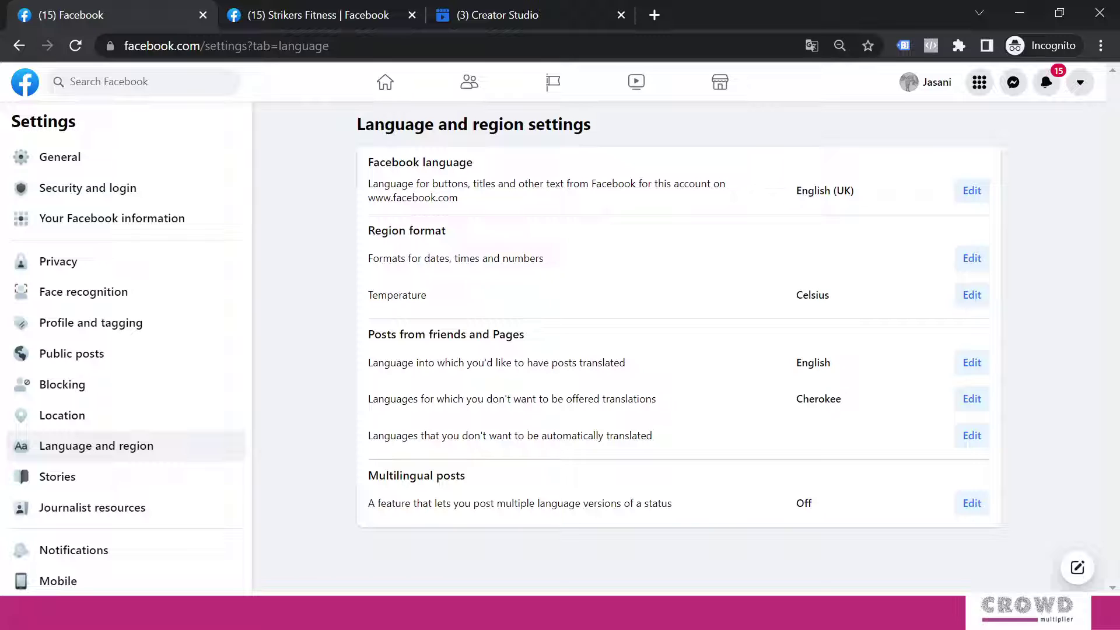
Leave the post translation language as English and return to the Strikers Fitness page
click(971, 363)
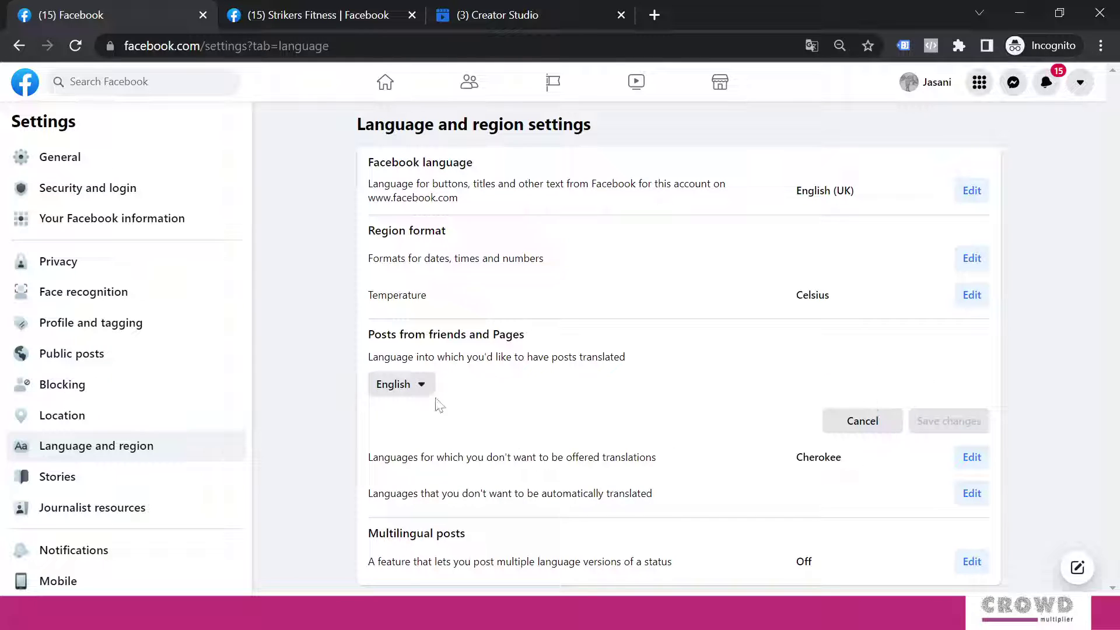
click(430, 395)
click(1082, 321)
click(362, 14)
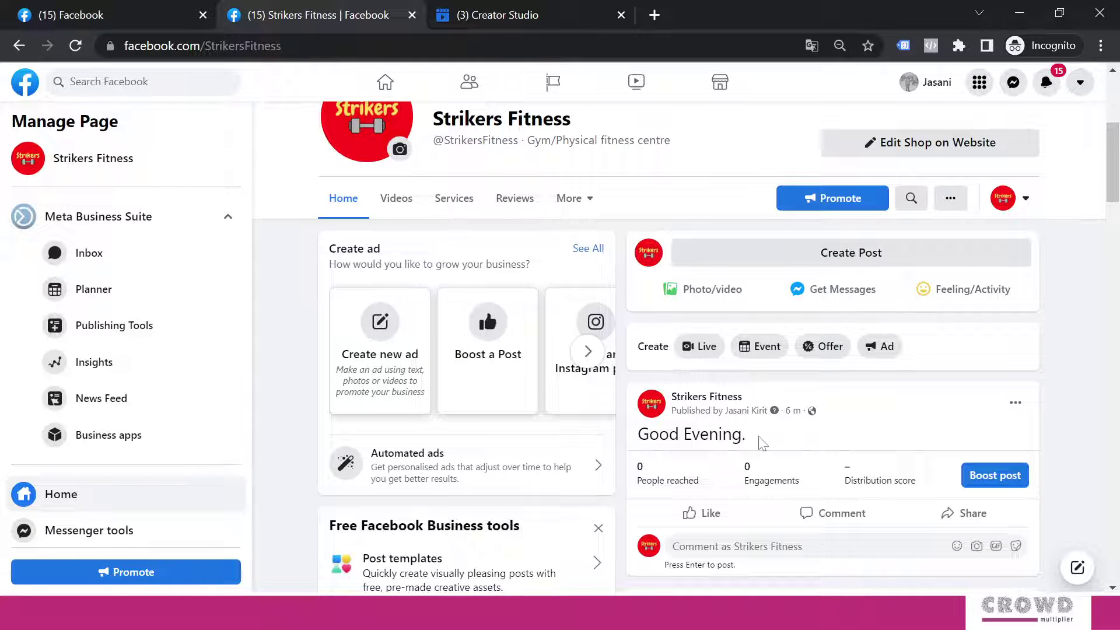